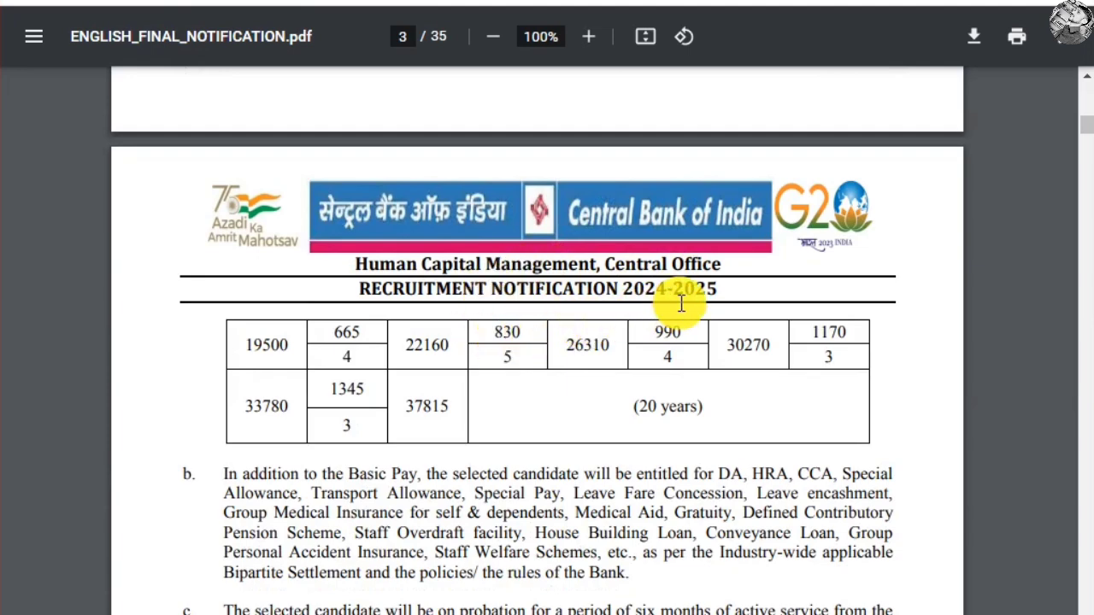
Review the pay scale table, allowances and probation terms on pages 2 and 3 of the recruitment notification.
scroll(684, 301, down, 2)
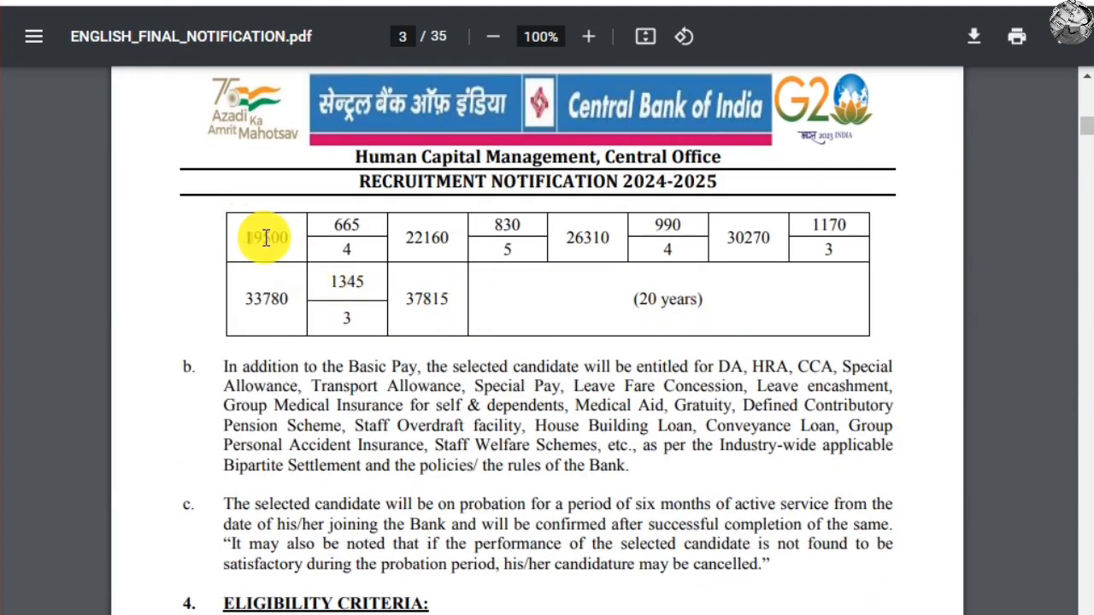
scroll(362, 266, up, 5)
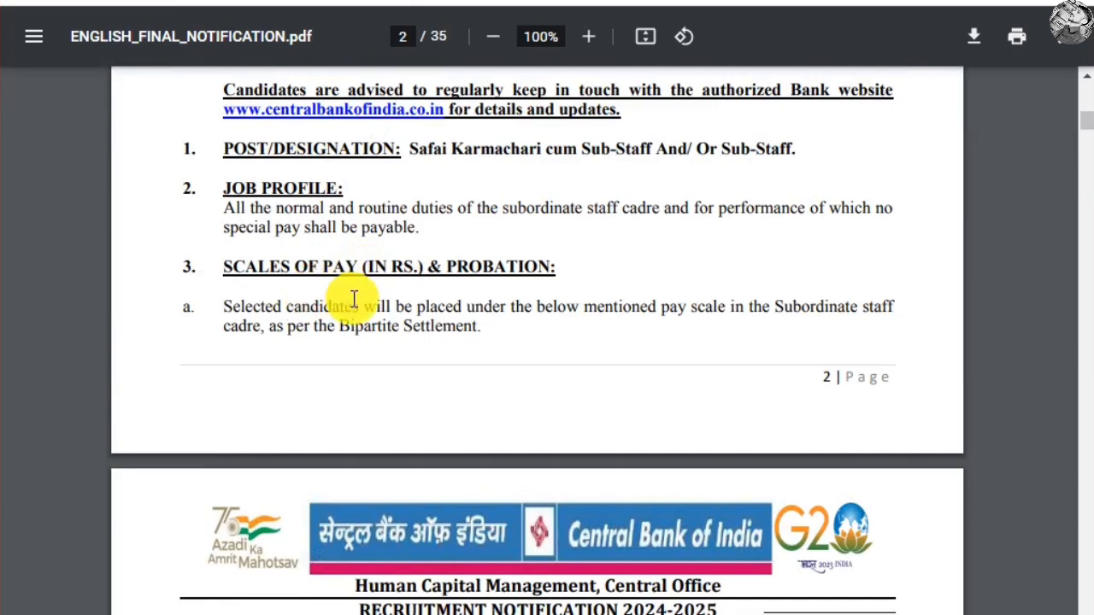
scroll(353, 298, down, 6)
drag(276, 357, 316, 307)
scroll(316, 307, down, 2)
click(316, 308)
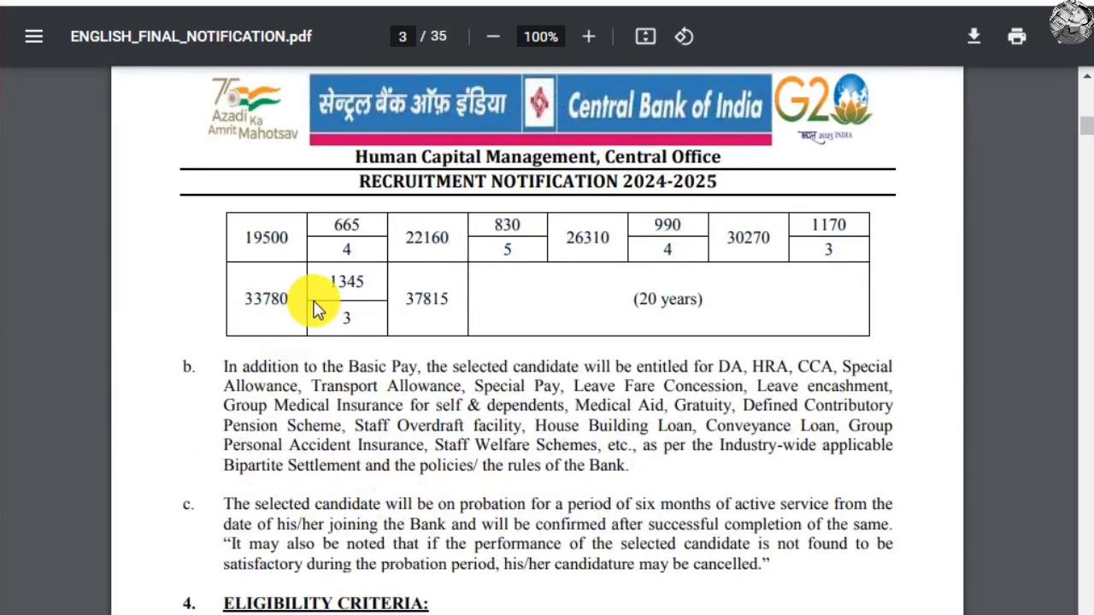
scroll(321, 303, down, 5)
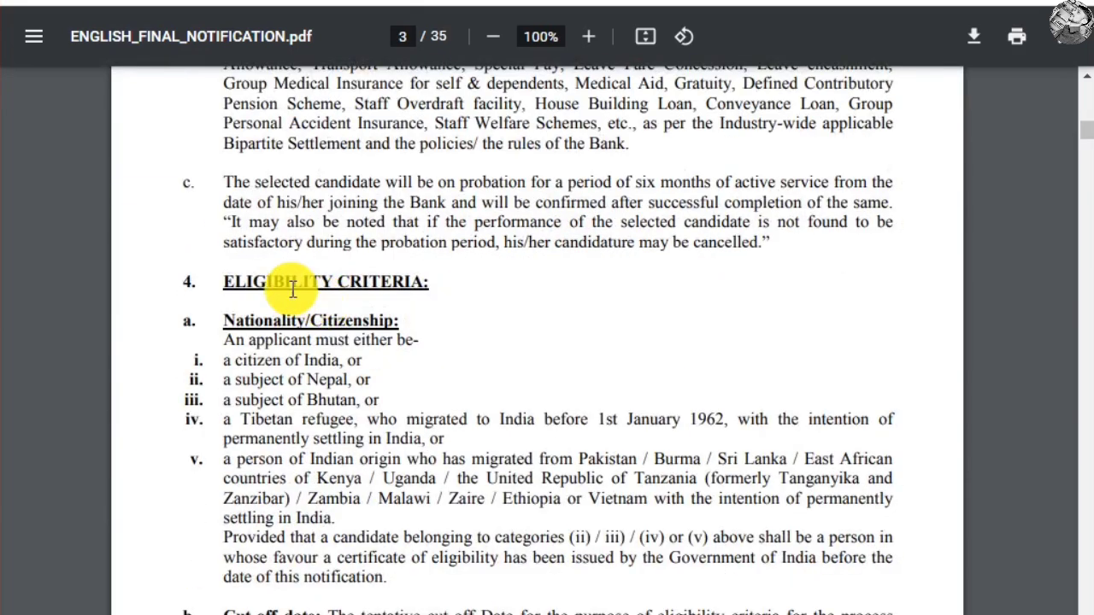
Review the eligibility criteria, the age limit for fresh candidates and the category-wise age relaxation table in the notification.
drag(224, 283, 419, 283)
scroll(427, 294, down, 15)
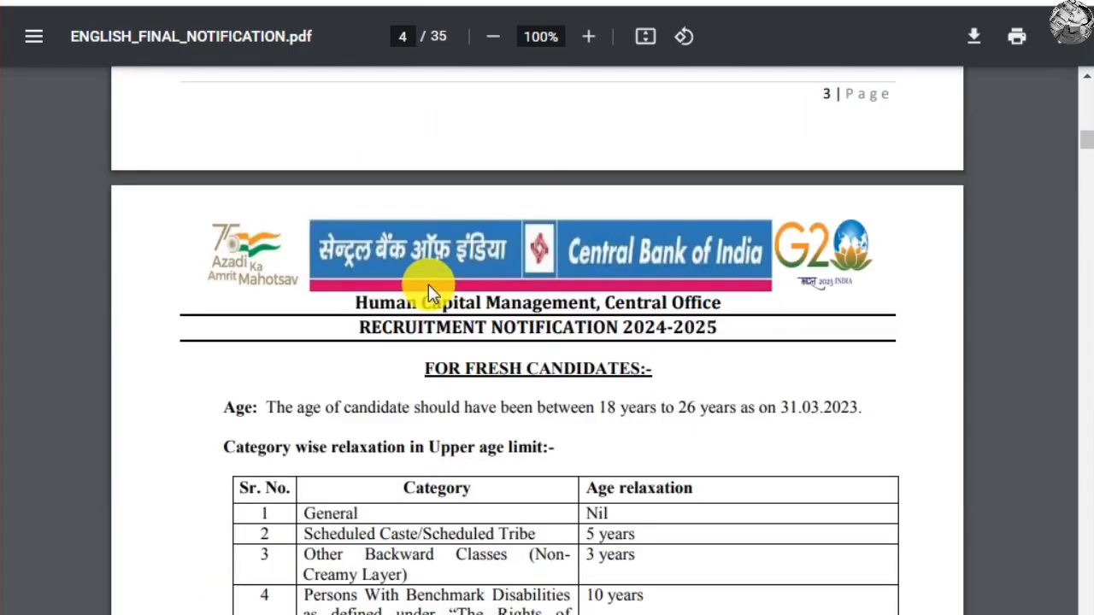
scroll(428, 294, up, 5)
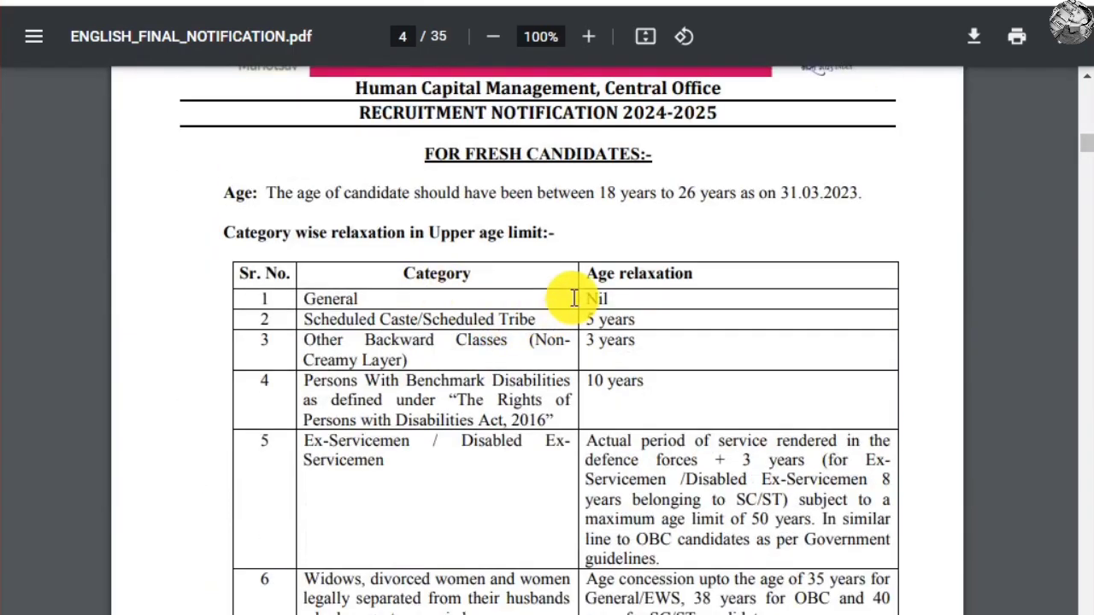
drag(501, 293, 554, 335)
scroll(554, 335, down, 20)
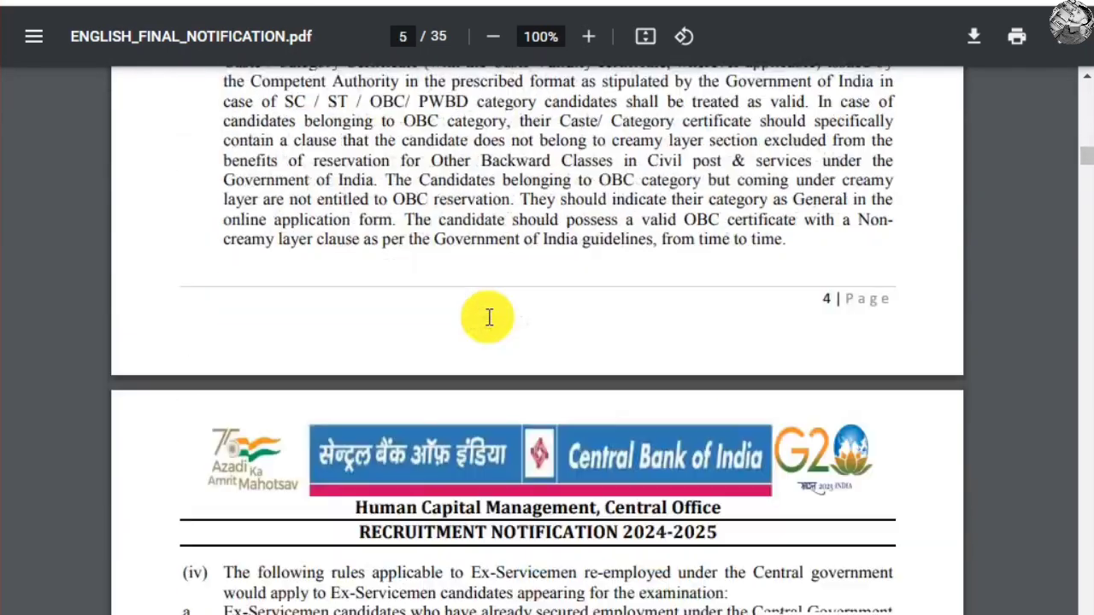
scroll(489, 316, down, 5)
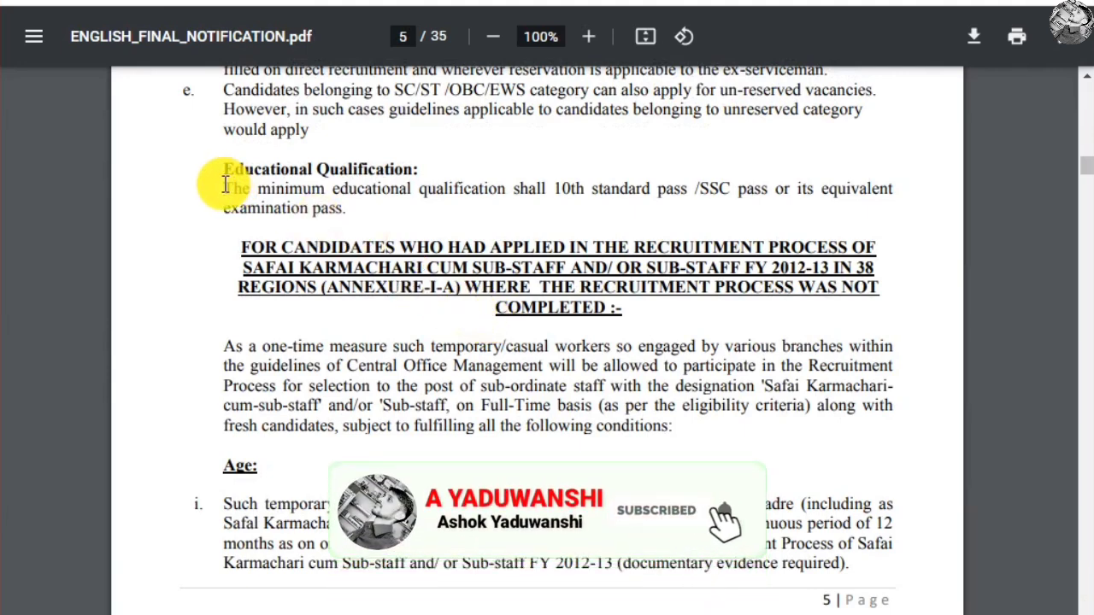
Examine the minimum educational qualification for fresh candidates and skim the other criteria and disability definitions on the following pages.
drag(221, 189, 625, 208)
click(627, 207)
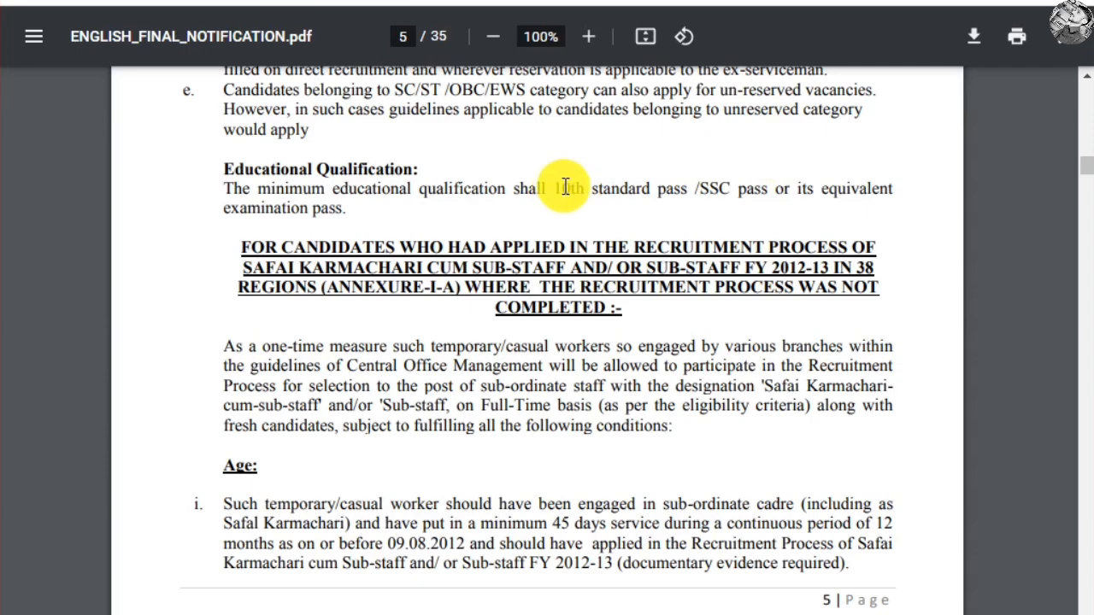
drag(557, 188, 804, 186)
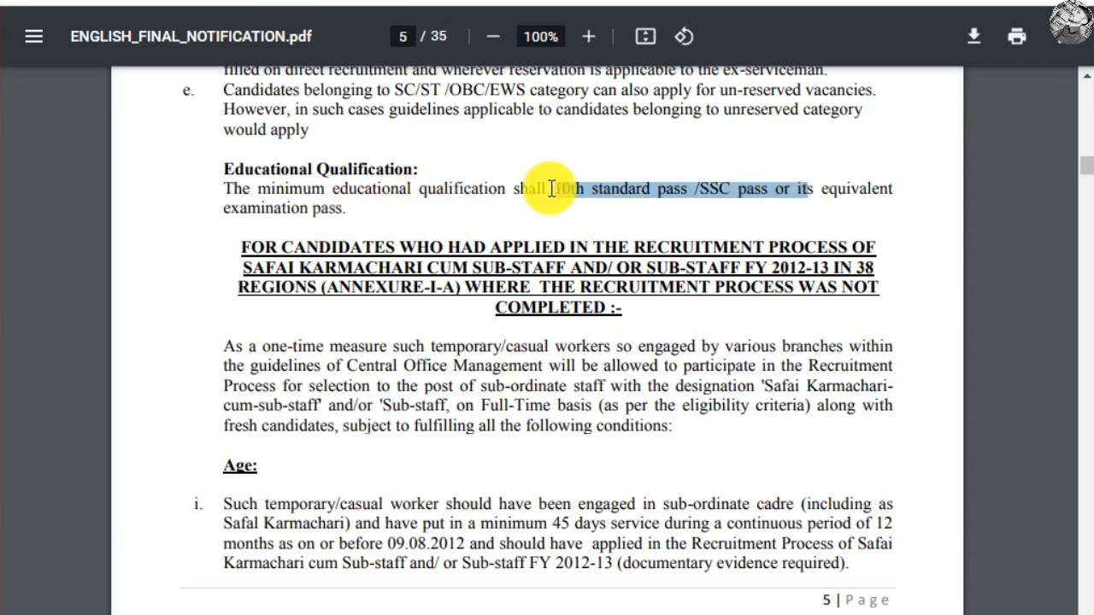
drag(547, 189, 729, 190)
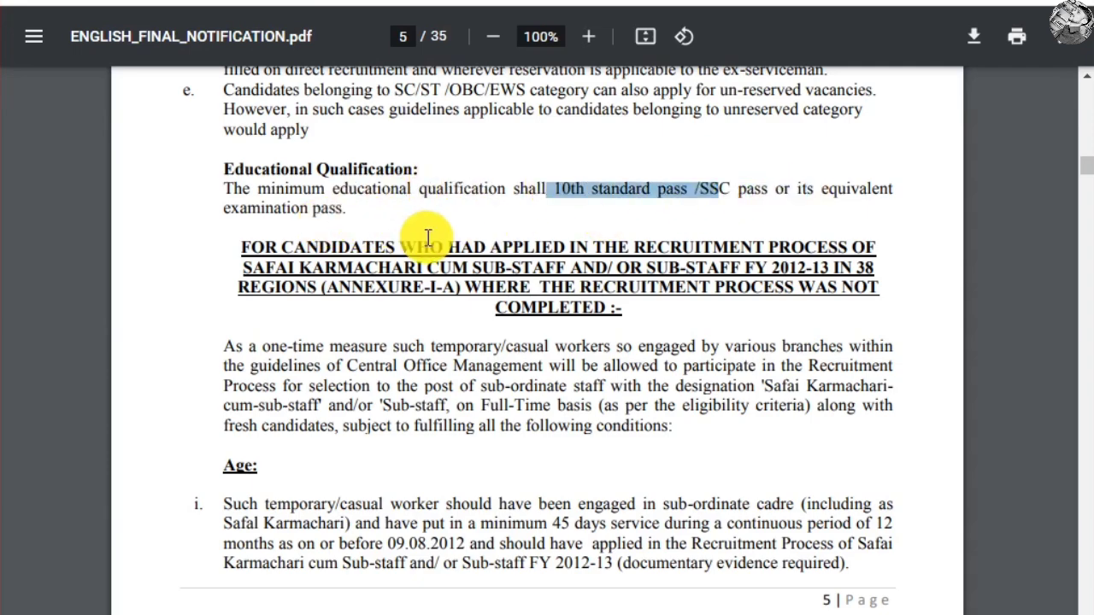
scroll(393, 257, down, 10)
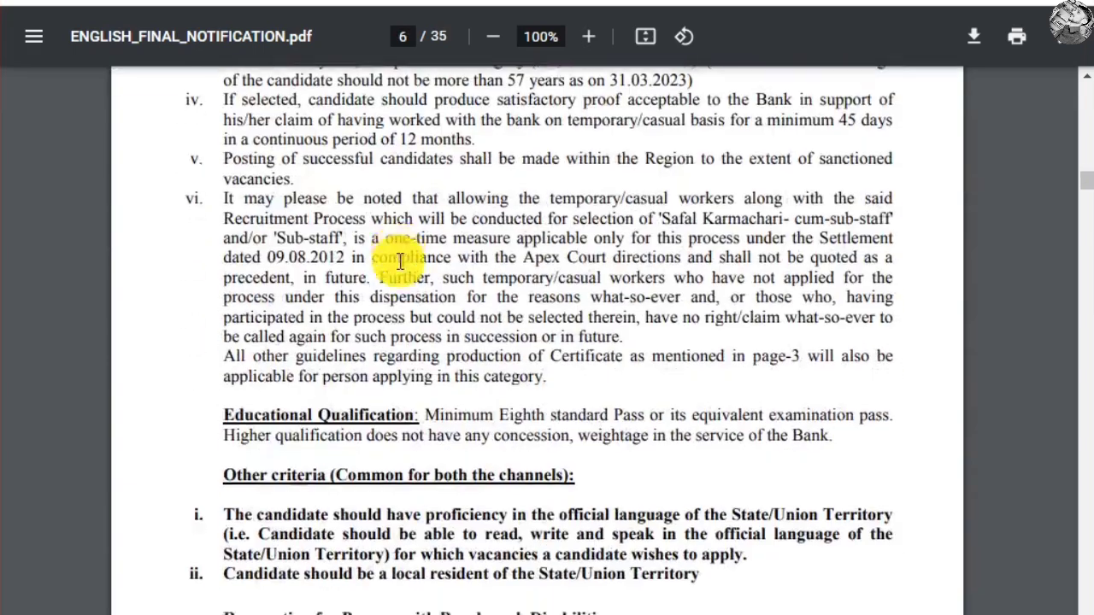
scroll(399, 261, down, 12)
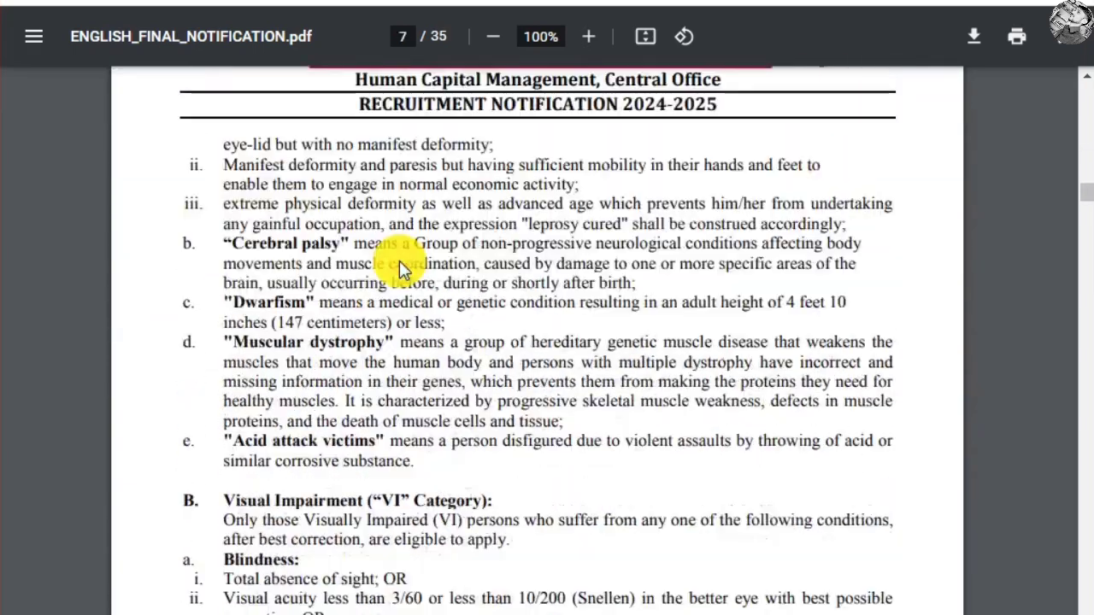
scroll(399, 260, down, 12)
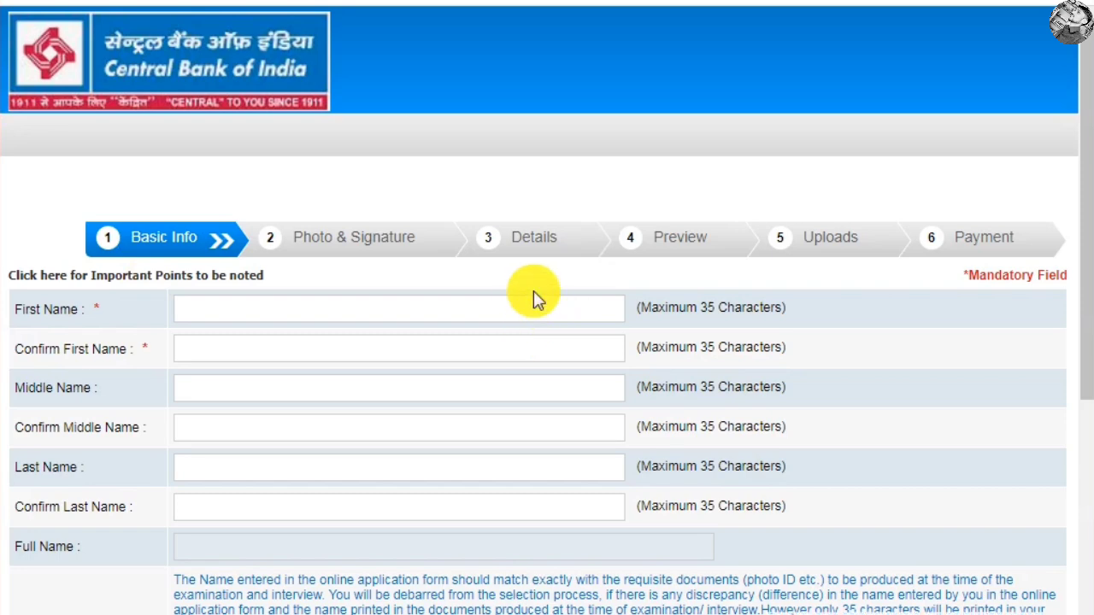
Enter the applicant's first name and its confirmation in the Basic Info form, leaving the middle and last name fields blank.
scroll(533, 291, down, 1)
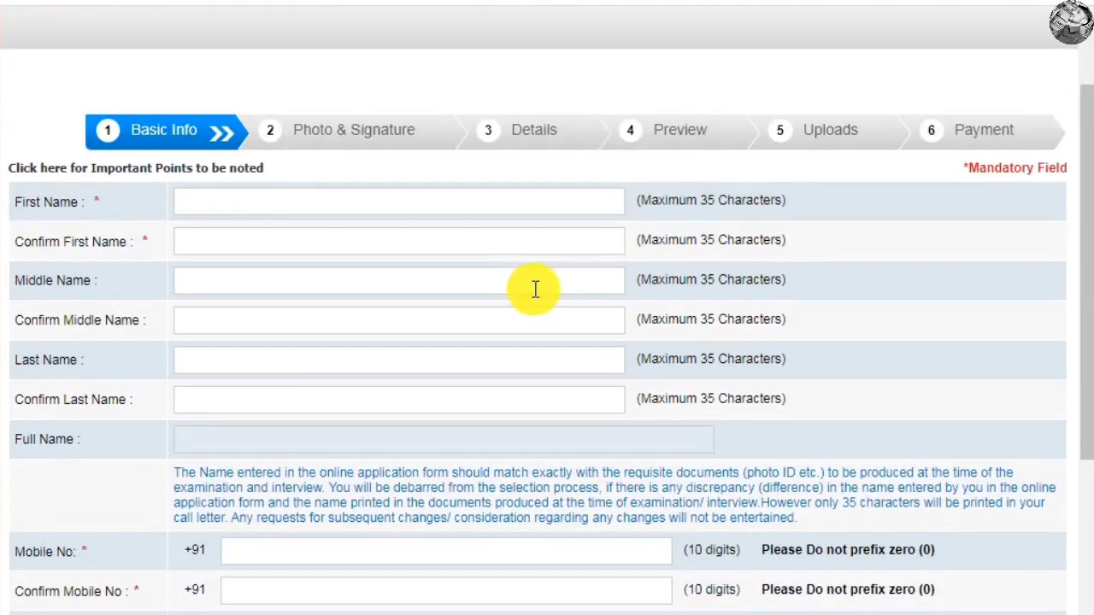
click(422, 212)
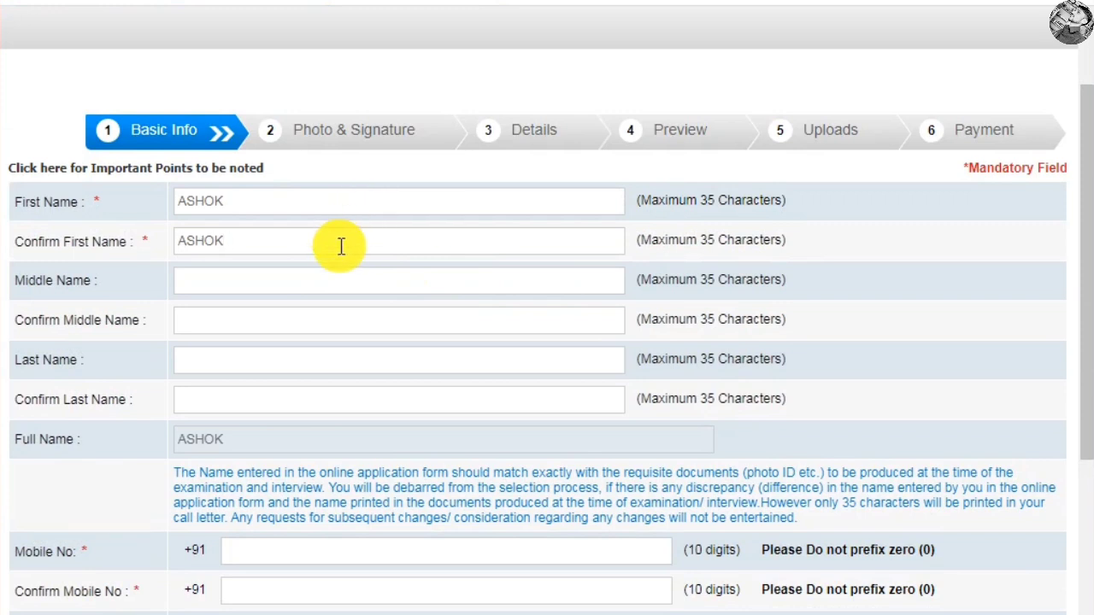
click(295, 289)
click(264, 313)
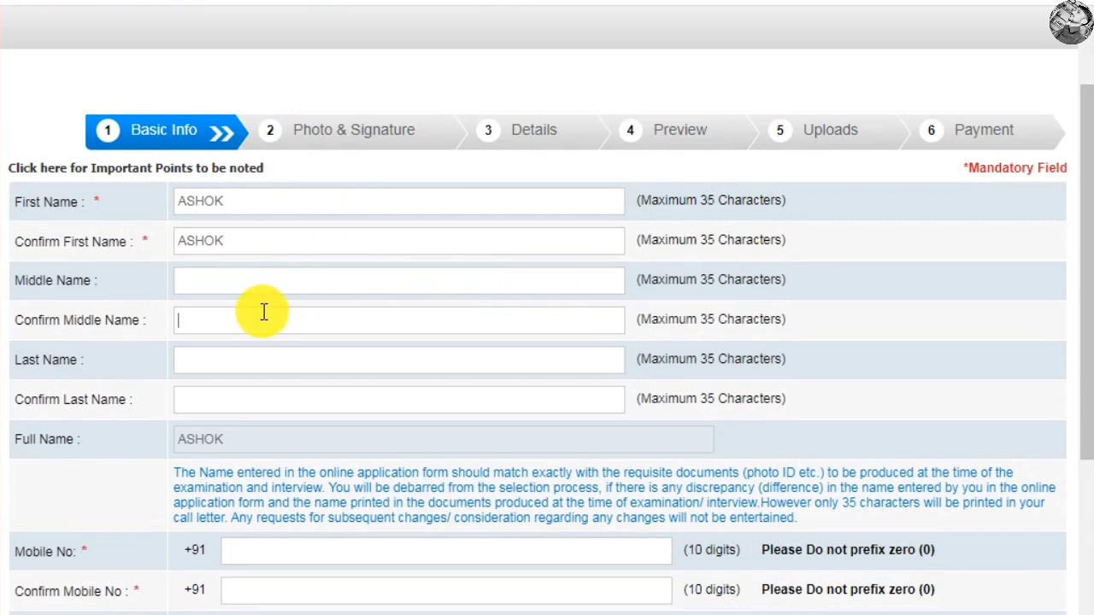
click(222, 394)
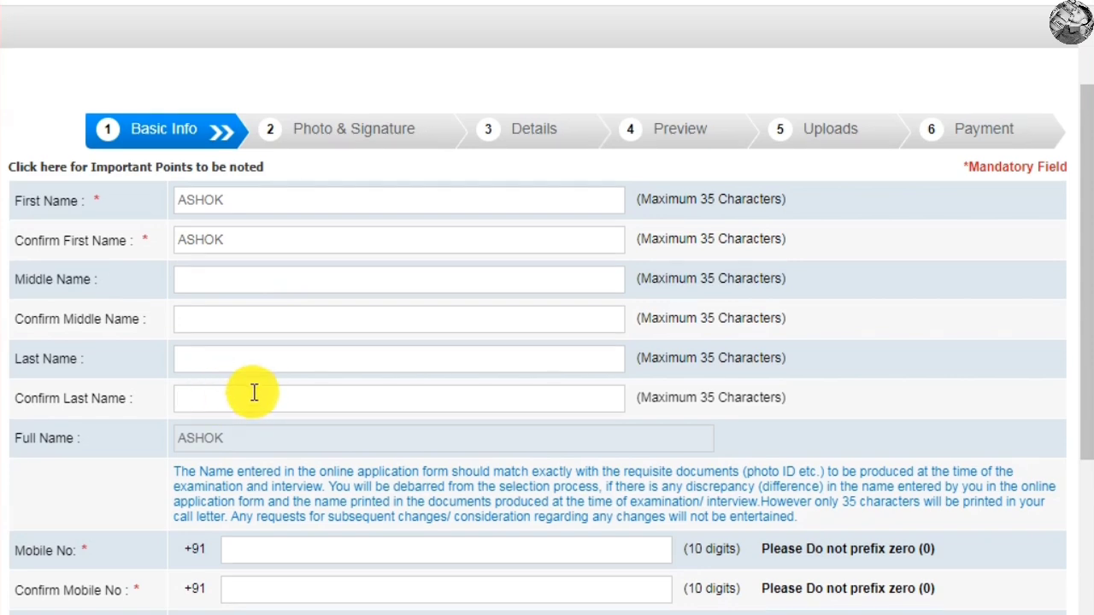
Enter the applicant's email ID with gmail.com as the domain and go to the email confirmation field.
scroll(282, 368, down, 4)
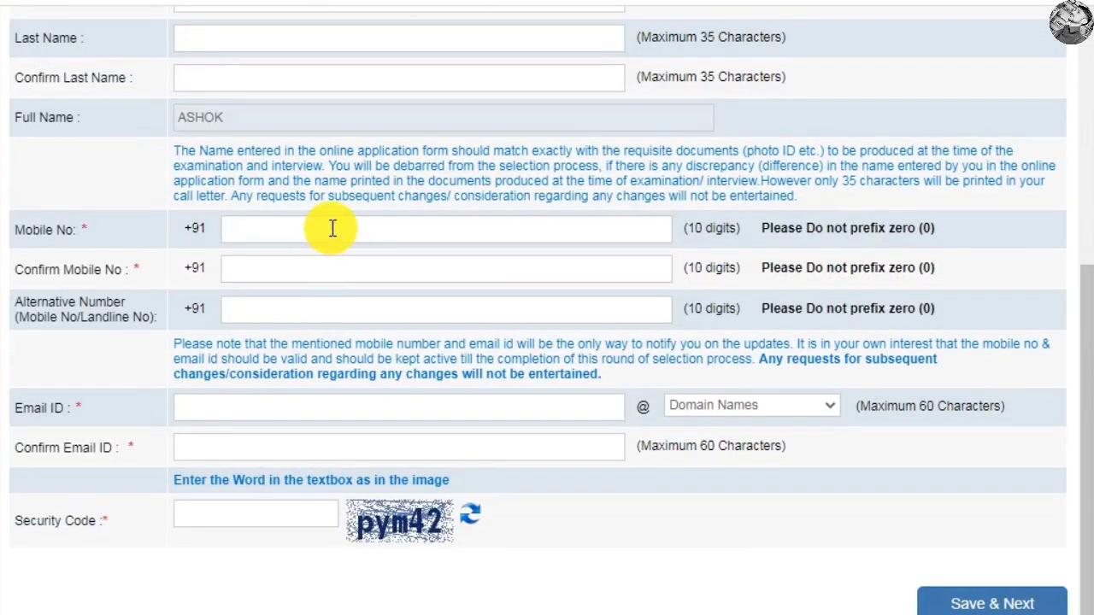
click(325, 267)
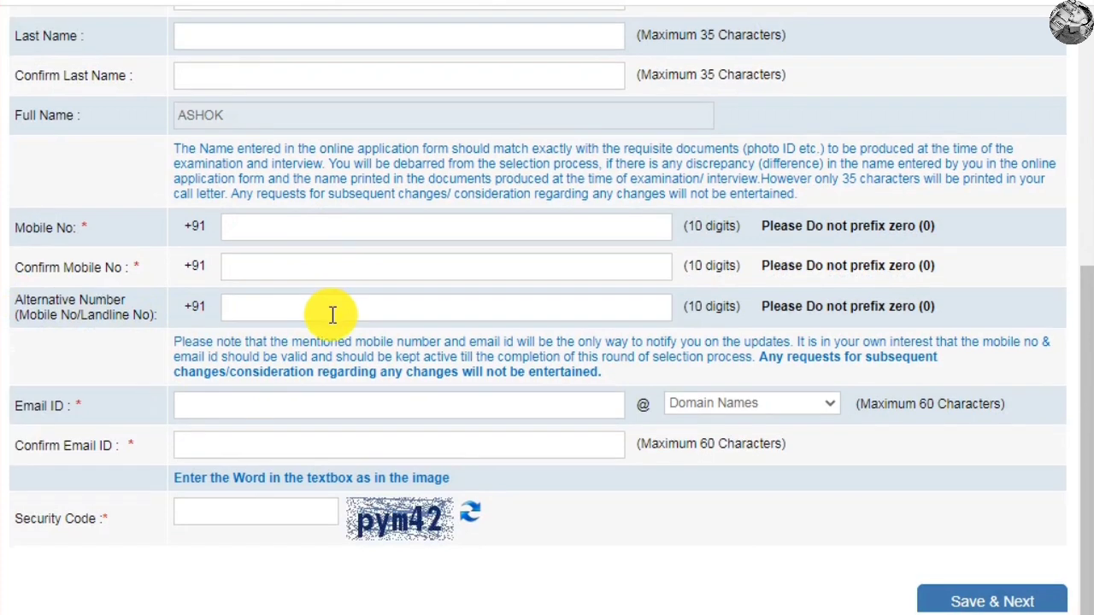
scroll(333, 329, down, 1)
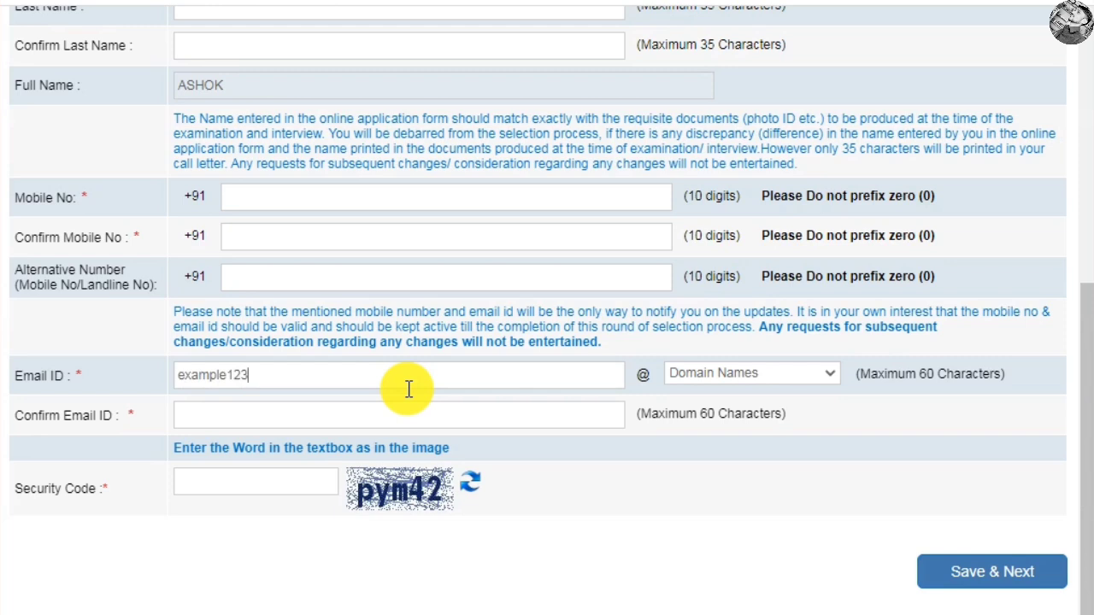
click(716, 376)
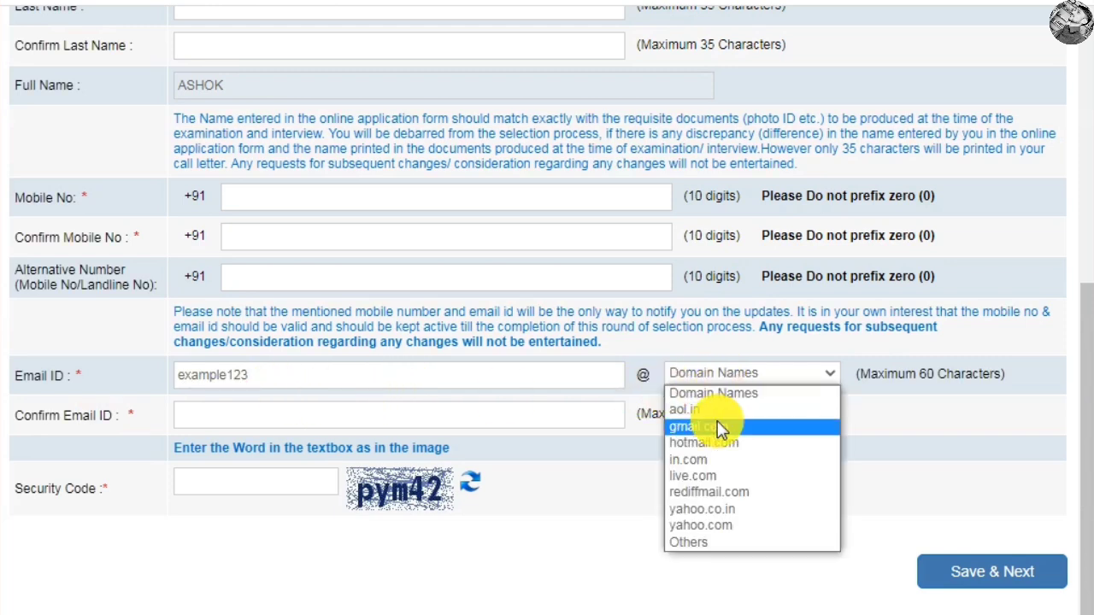
click(718, 424)
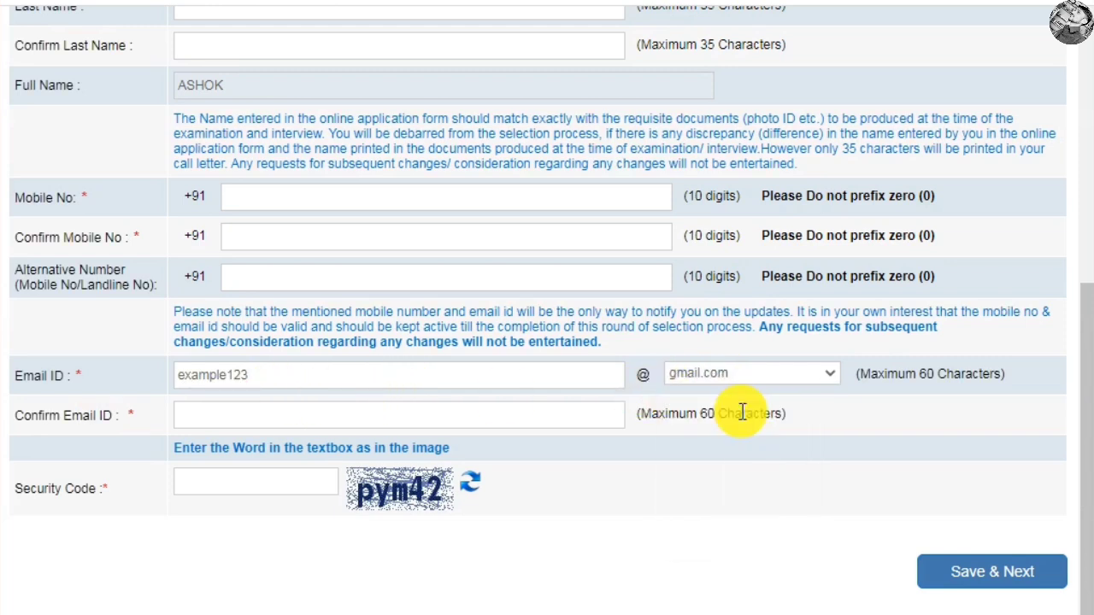
click(479, 414)
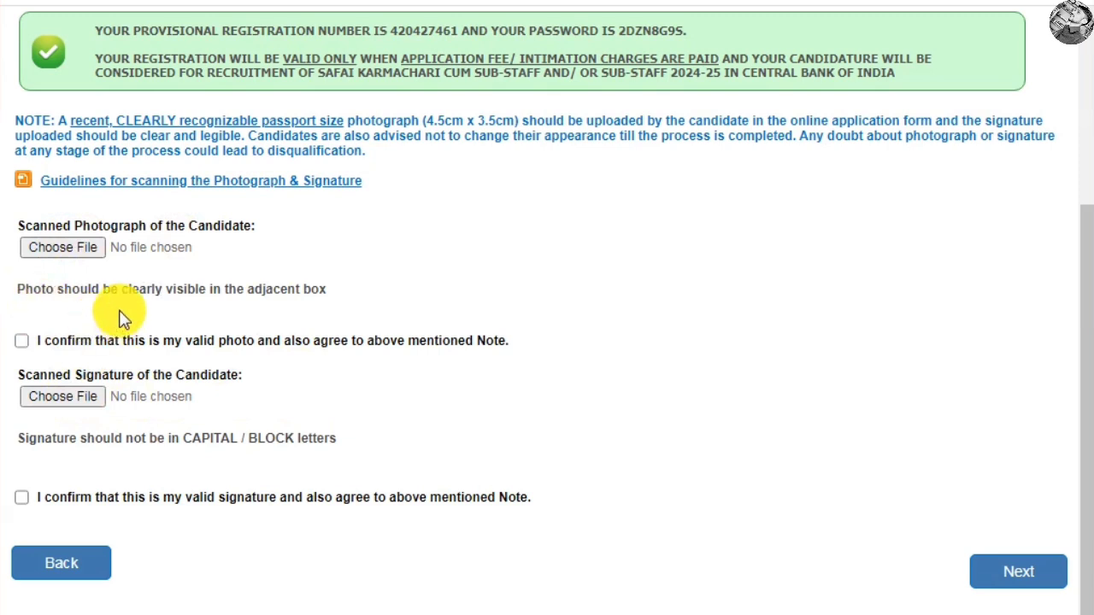
Check the photo and signature requirements, accept both the valid photo and valid signature declarations, and continue to the Details section.
drag(123, 291, 356, 311)
click(231, 292)
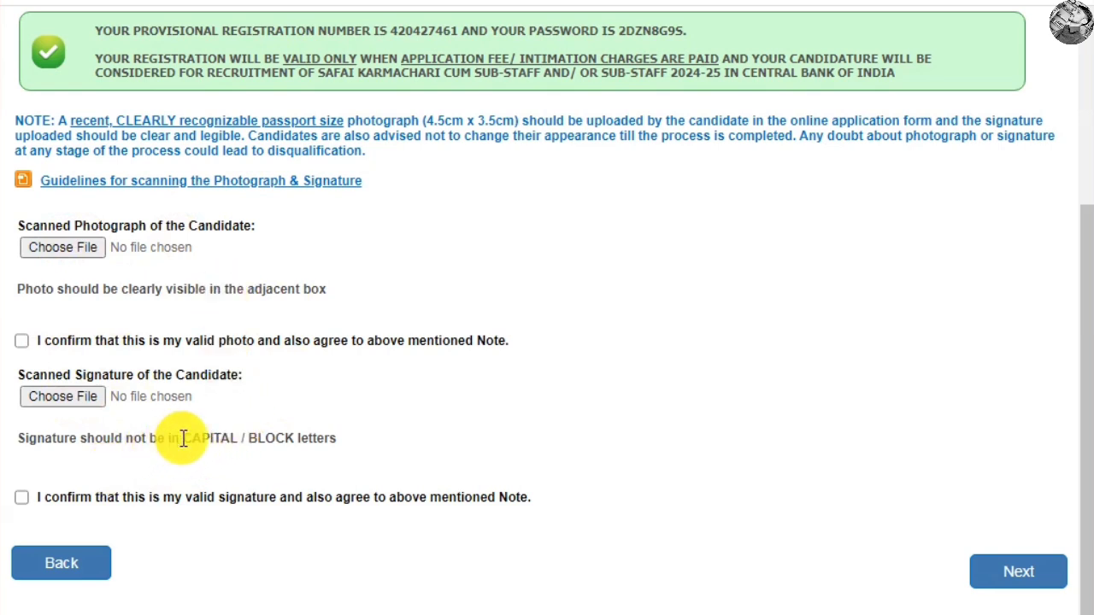
drag(183, 440, 342, 452)
click(335, 439)
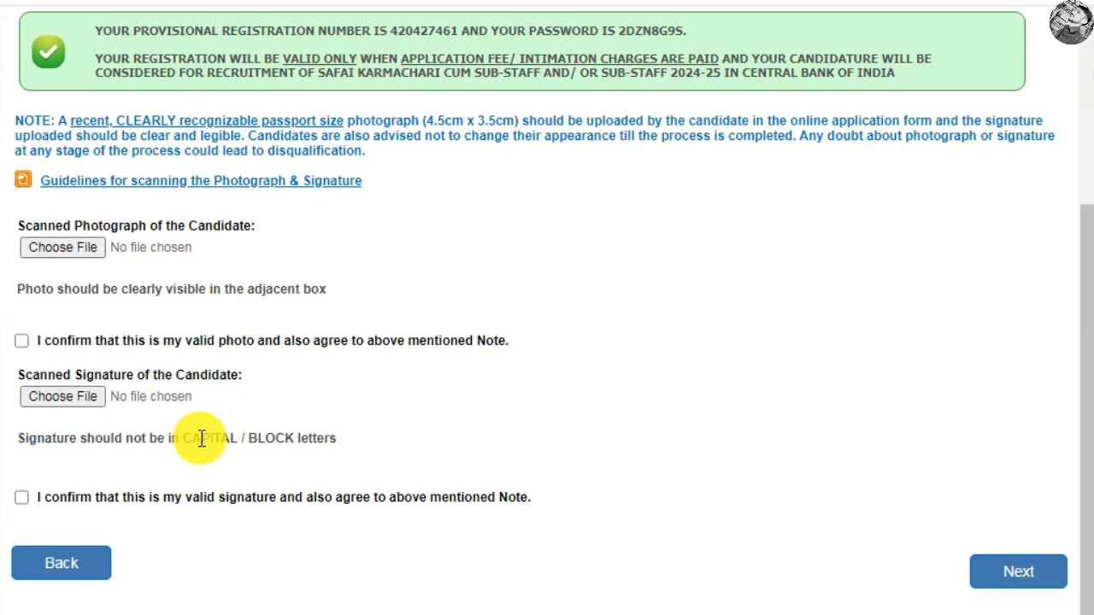
click(21, 341)
click(23, 498)
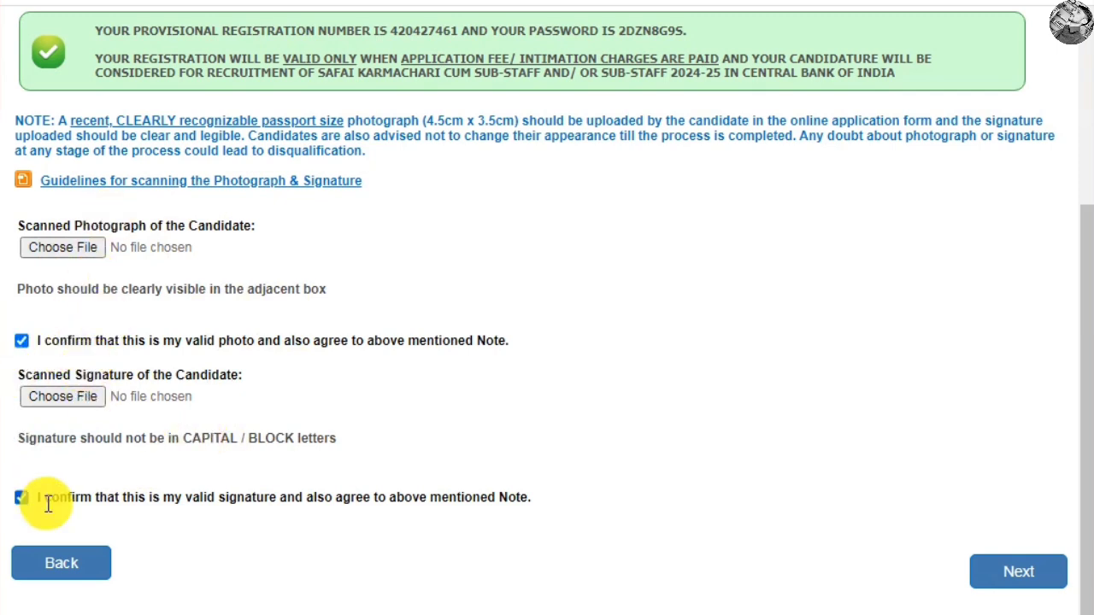
click(1010, 590)
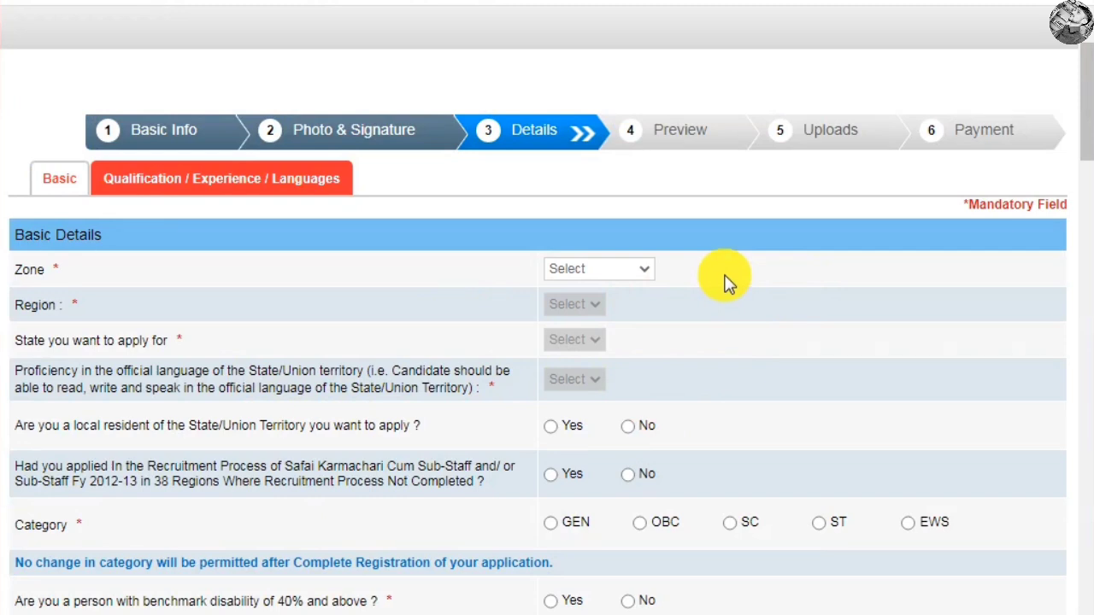
Set the zone and region to Bhopal and the state to apply for to Madhya Pradesh in Basic Details.
click(599, 271)
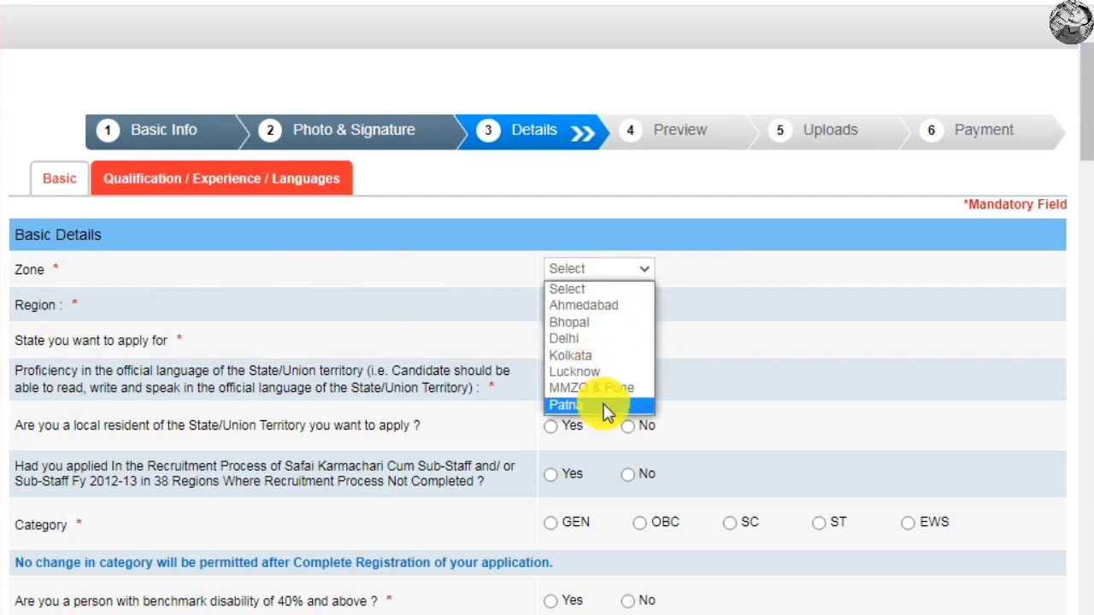
click(617, 321)
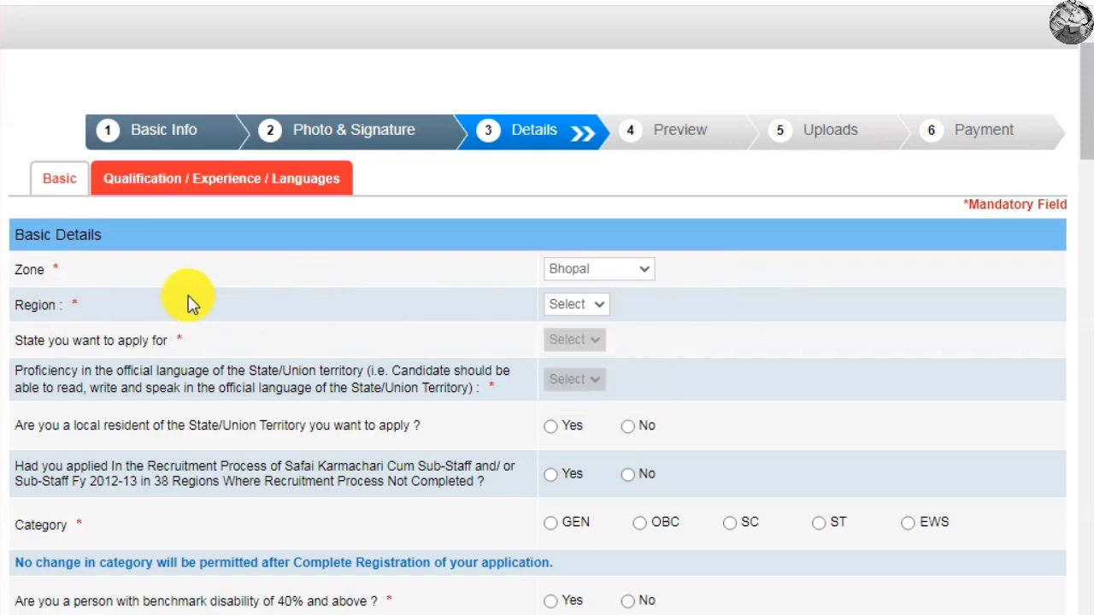
click(576, 305)
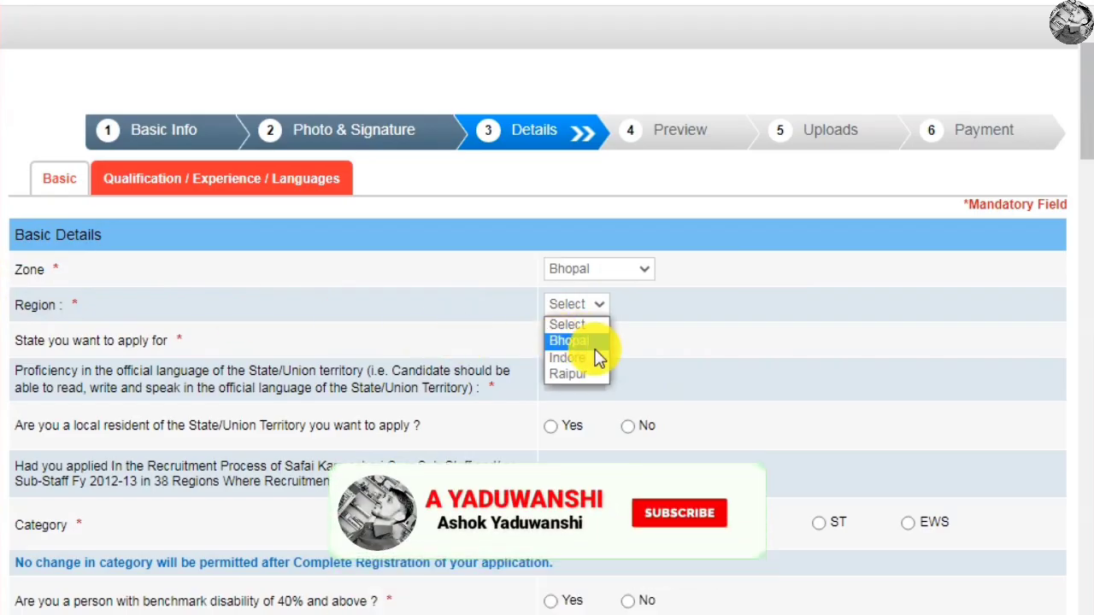
click(585, 342)
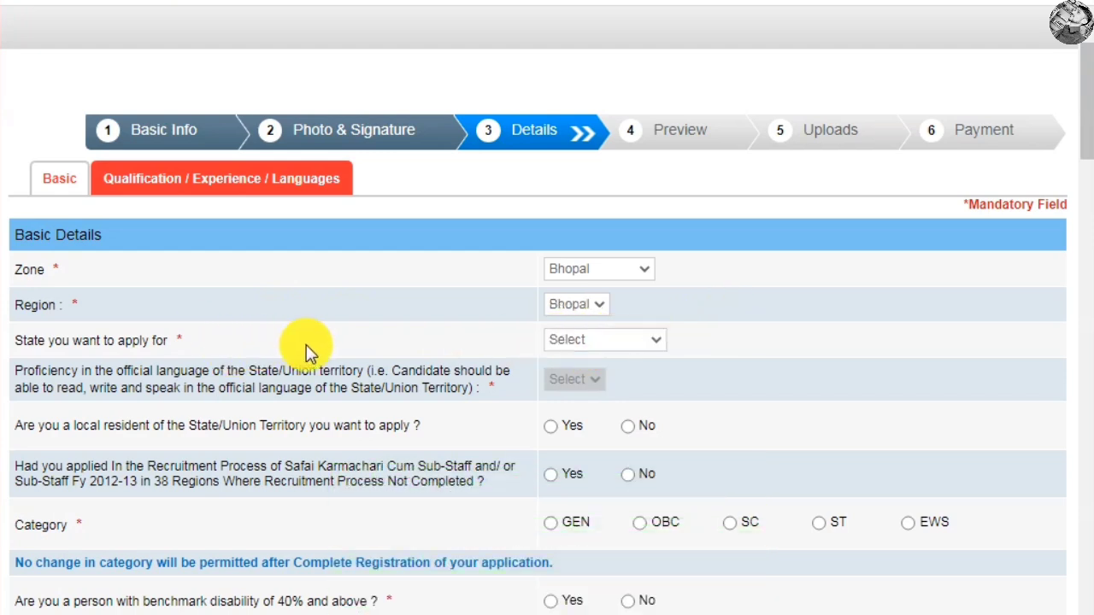
click(601, 337)
click(593, 375)
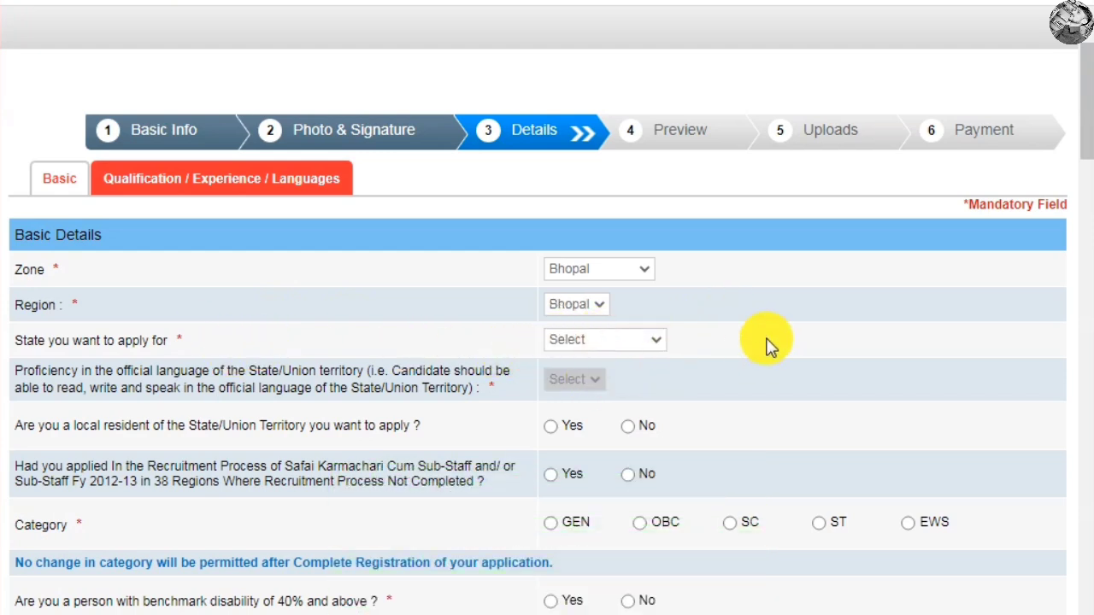
Set language proficiency to Hindi, local resident of the state to Yes, and the FY 2012-13 recruitment application question to No.
scroll(718, 307, down, 1)
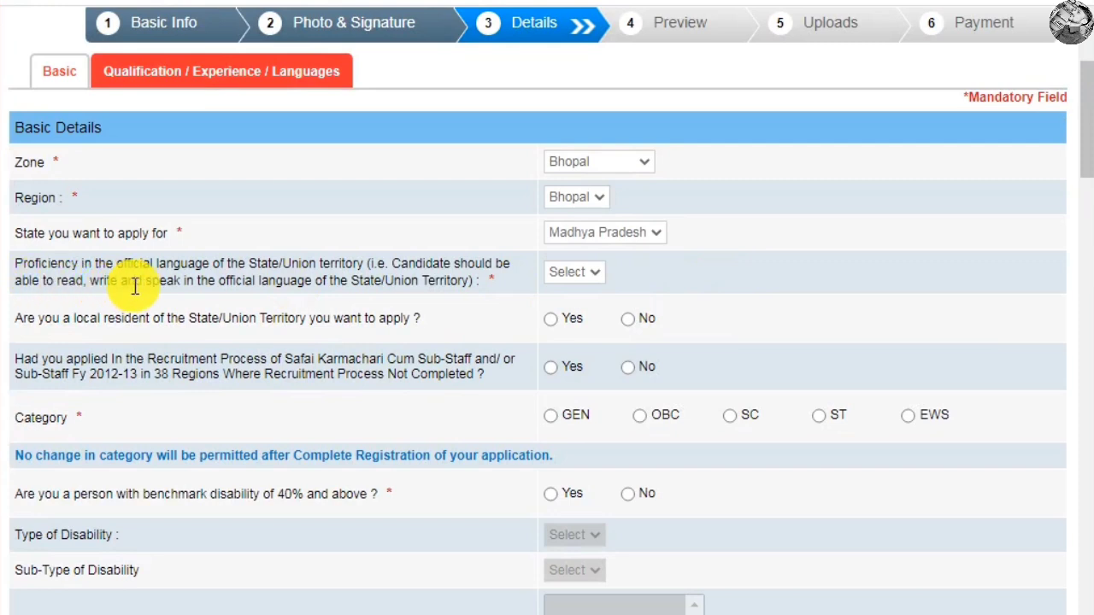
click(590, 275)
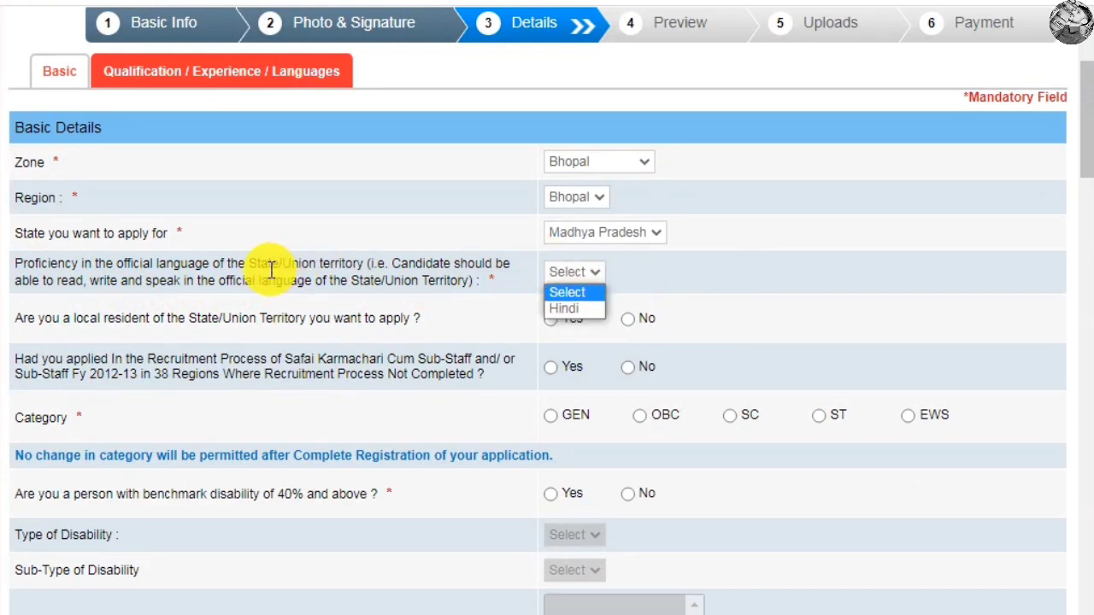
click(578, 309)
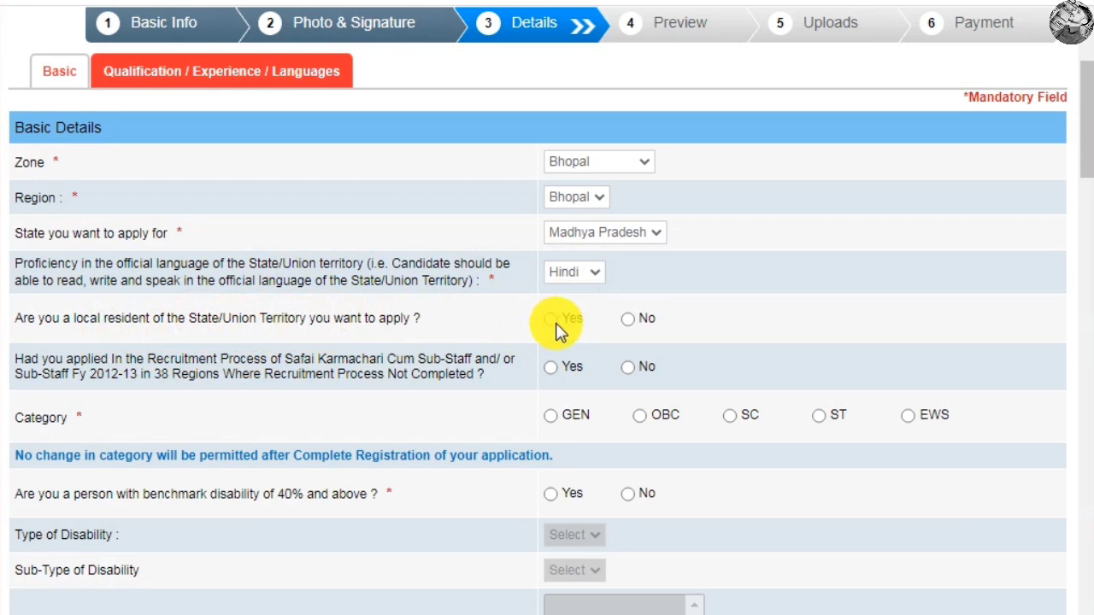
click(528, 326)
scroll(533, 295, down, 2)
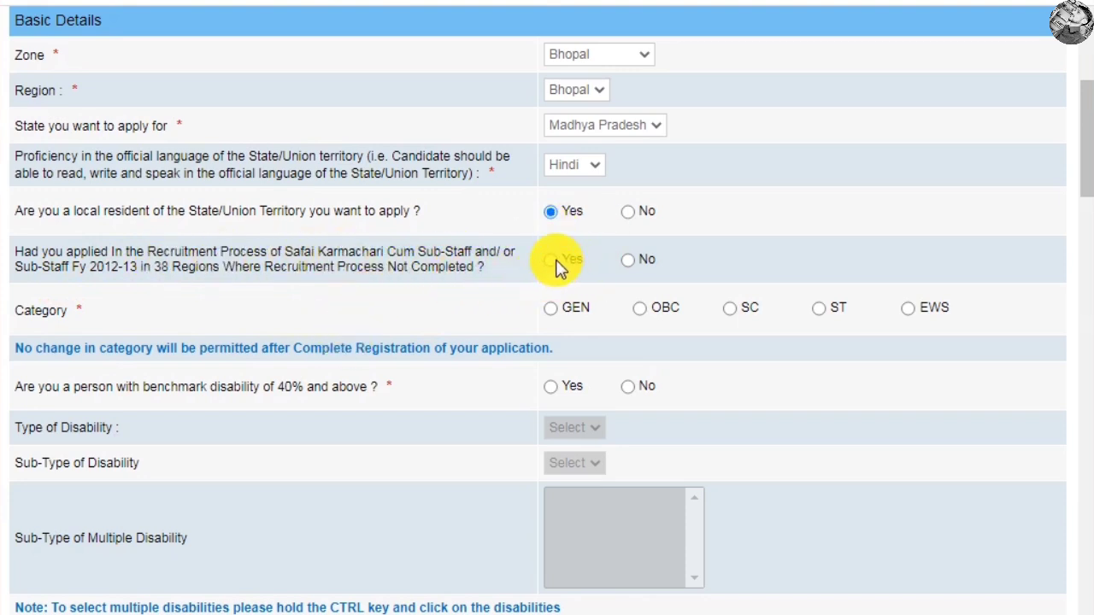
click(628, 260)
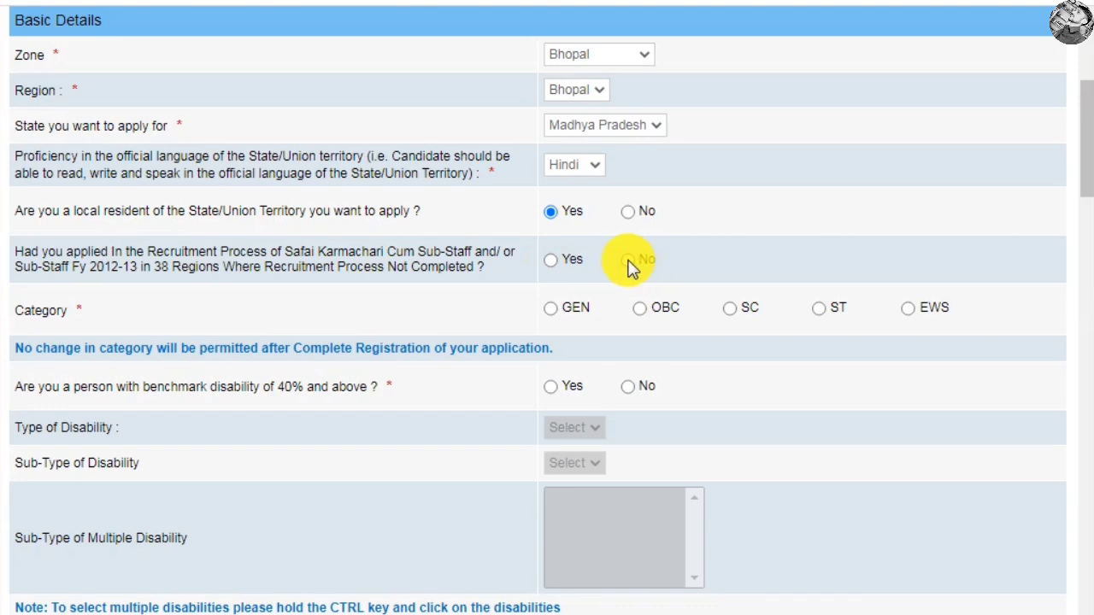
Set the applicant's category to GEN and accept the notice about indicating the category correctly.
scroll(554, 261, down, 3)
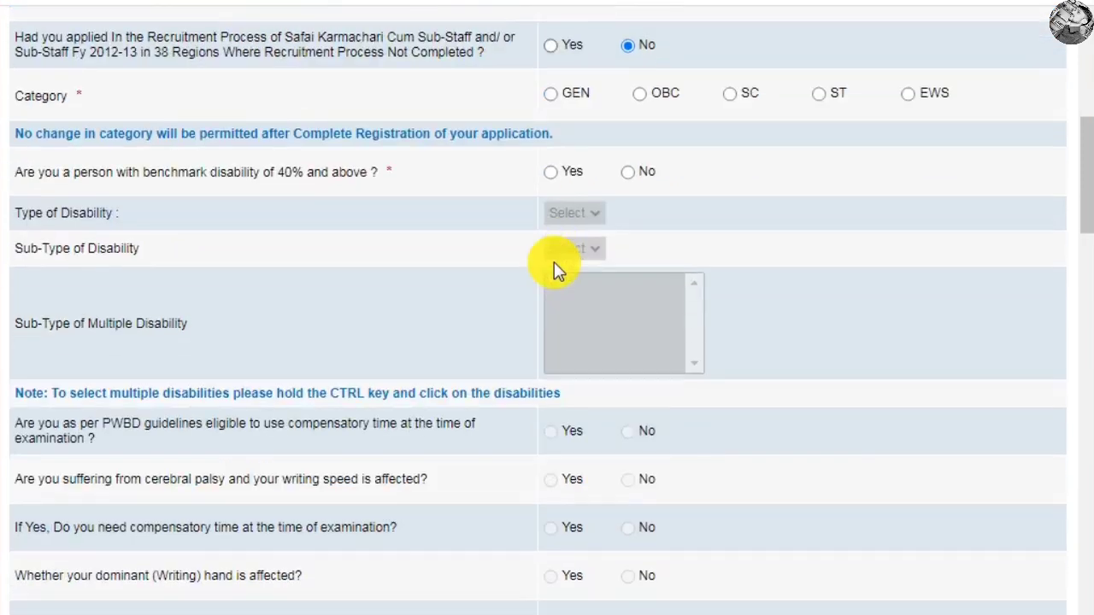
scroll(428, 277, up, 1)
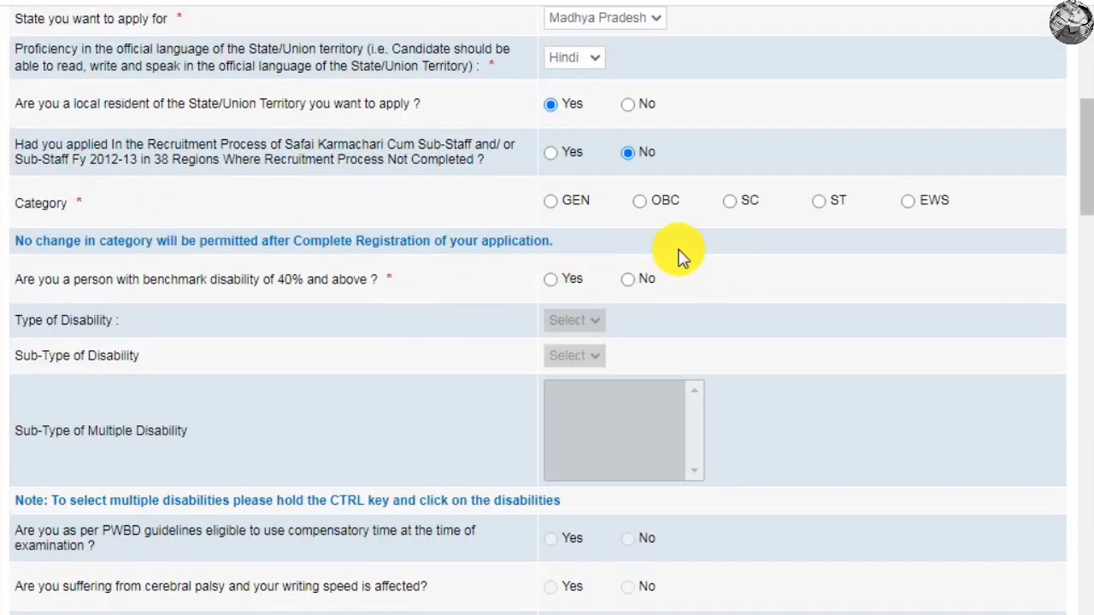
click(548, 201)
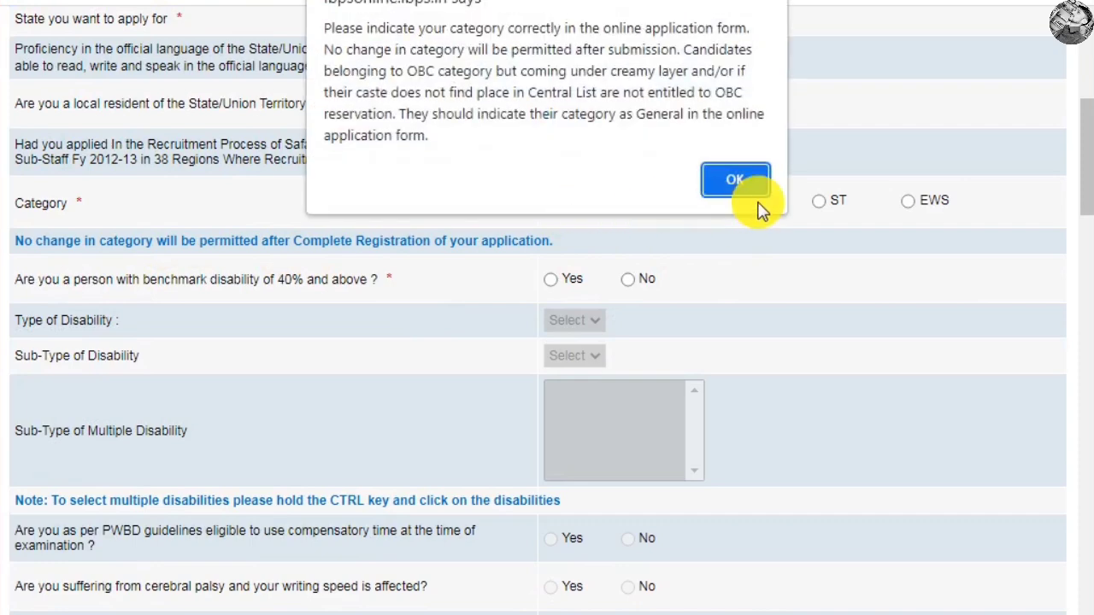
click(754, 183)
scroll(616, 276, down, 1)
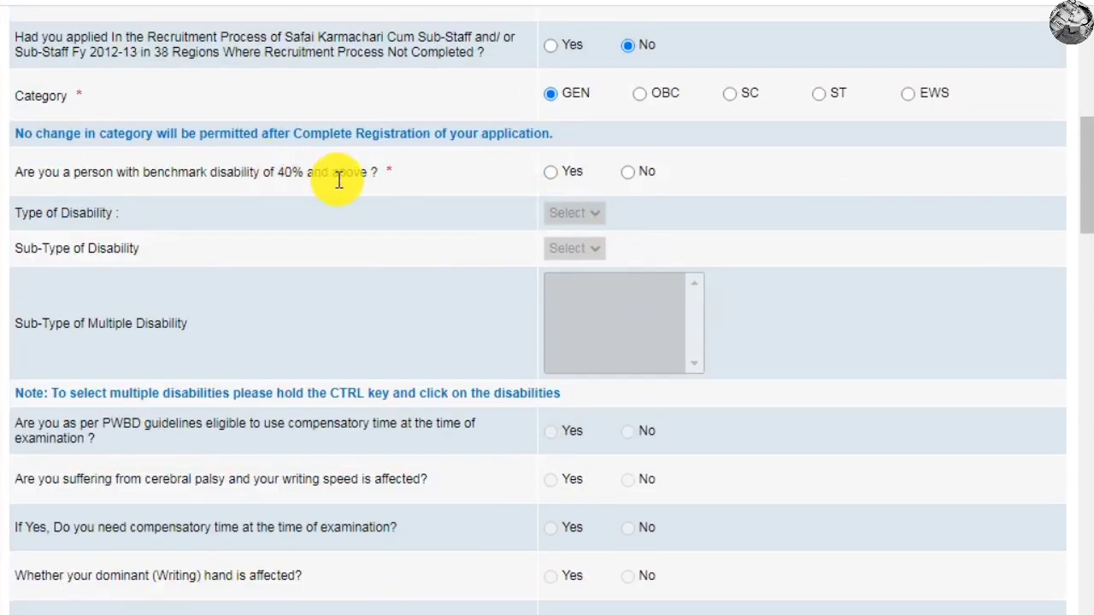
click(552, 175)
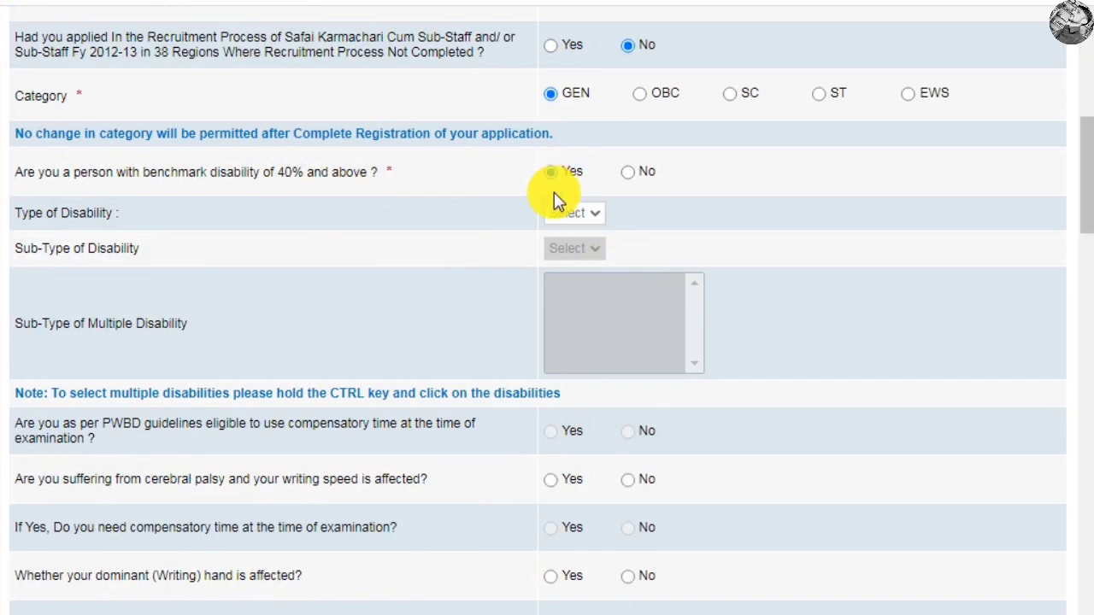
click(567, 209)
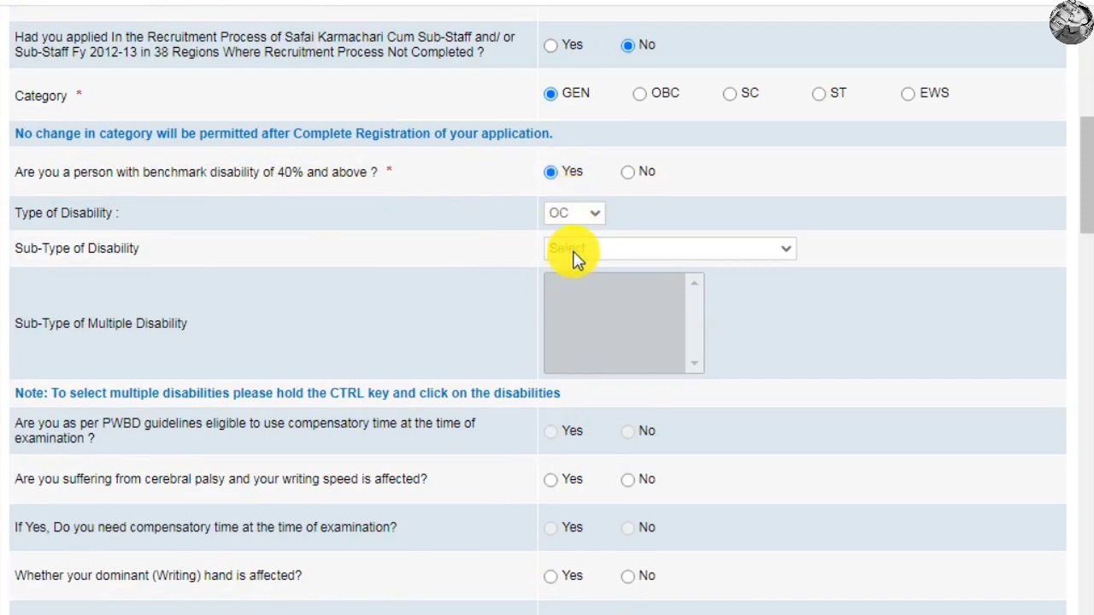
click(575, 250)
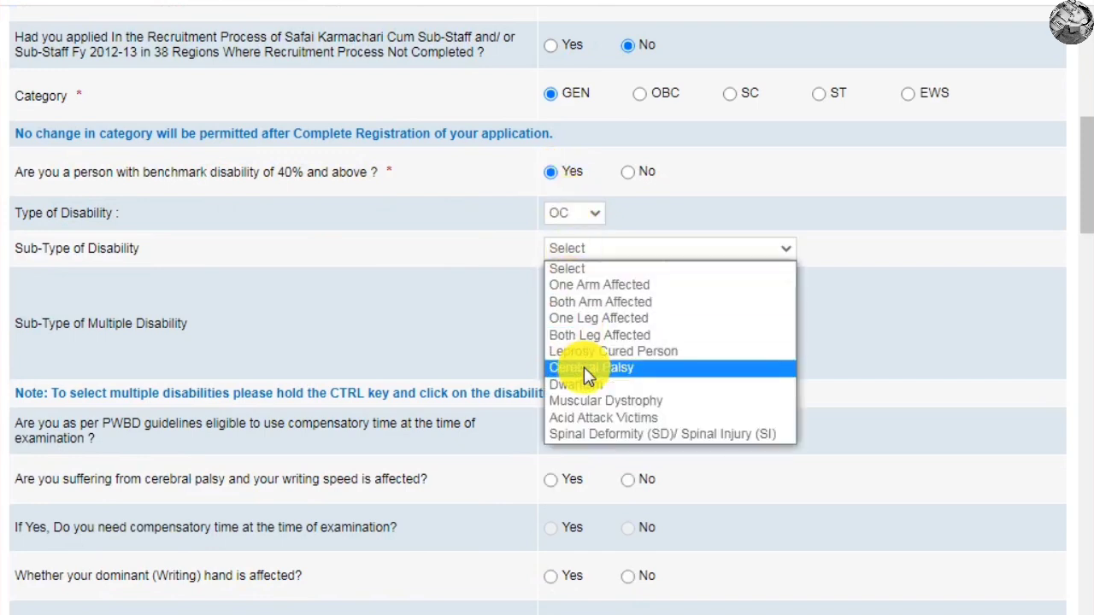
Answer No to having a benchmark disability of 40% and above and No to a specified disability with difficulty in writing.
click(628, 174)
scroll(453, 227, down, 1)
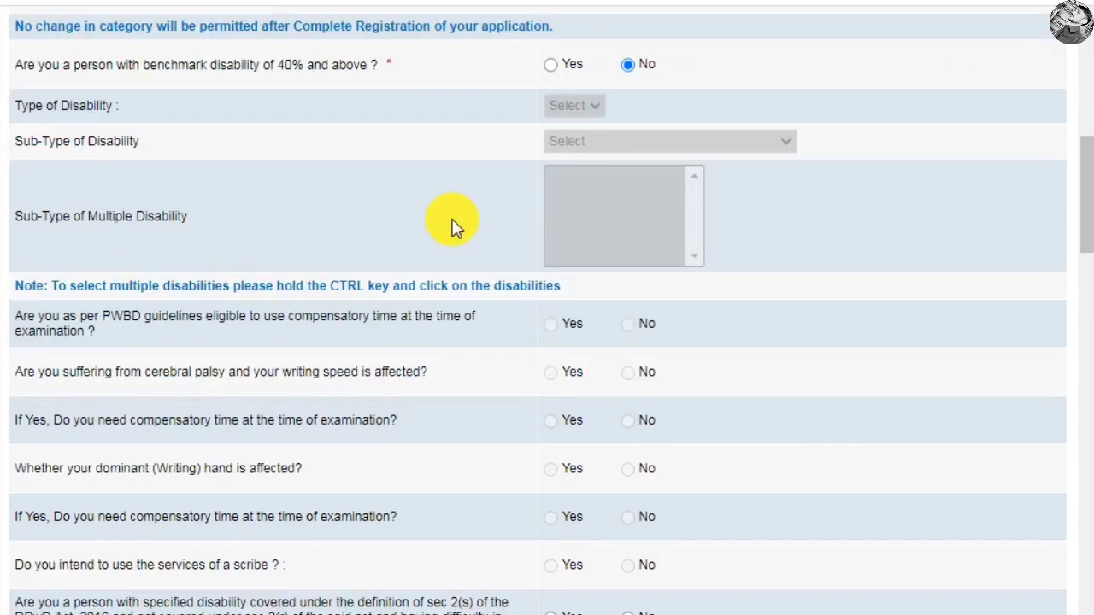
scroll(420, 291, down, 1)
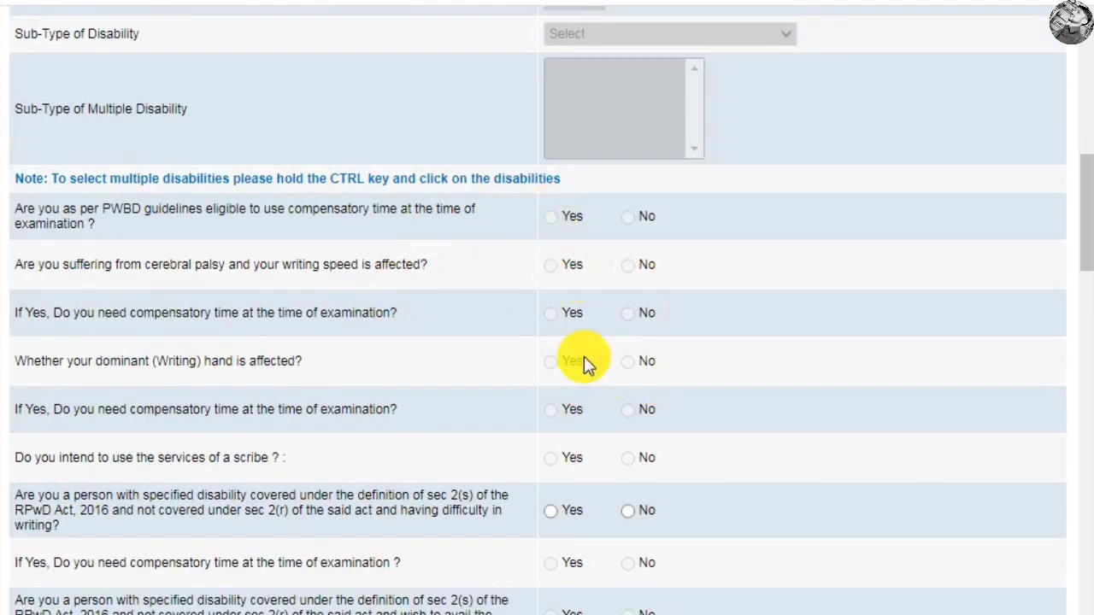
scroll(583, 356, down, 2)
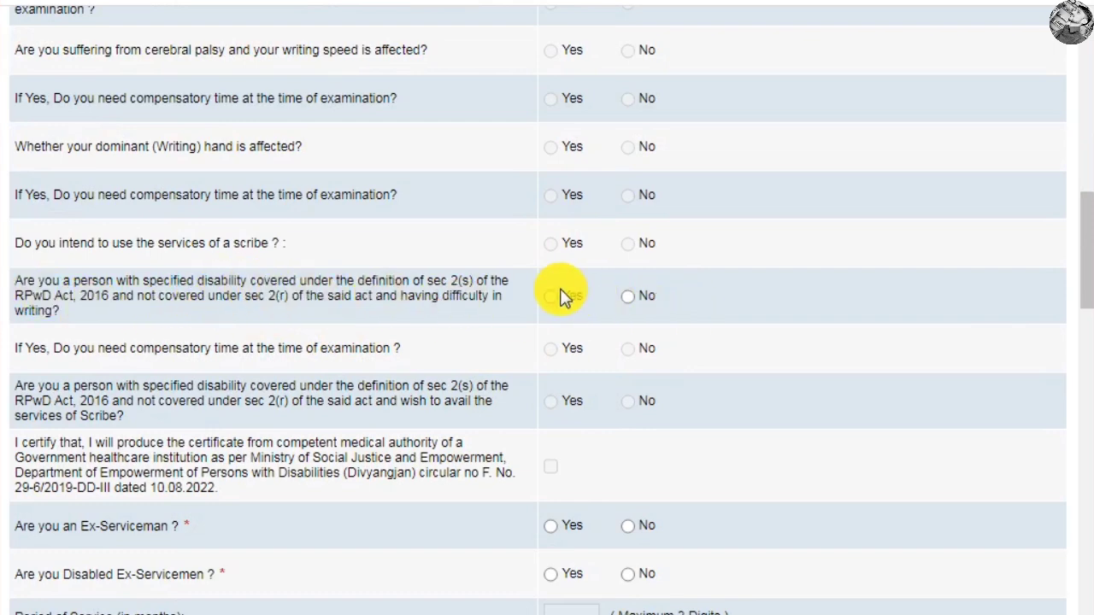
click(628, 297)
Answer No to being an ex-serviceman, a disabled ex-serviceman, and a dependent of a serviceman killed in action.
scroll(552, 312, down, 4)
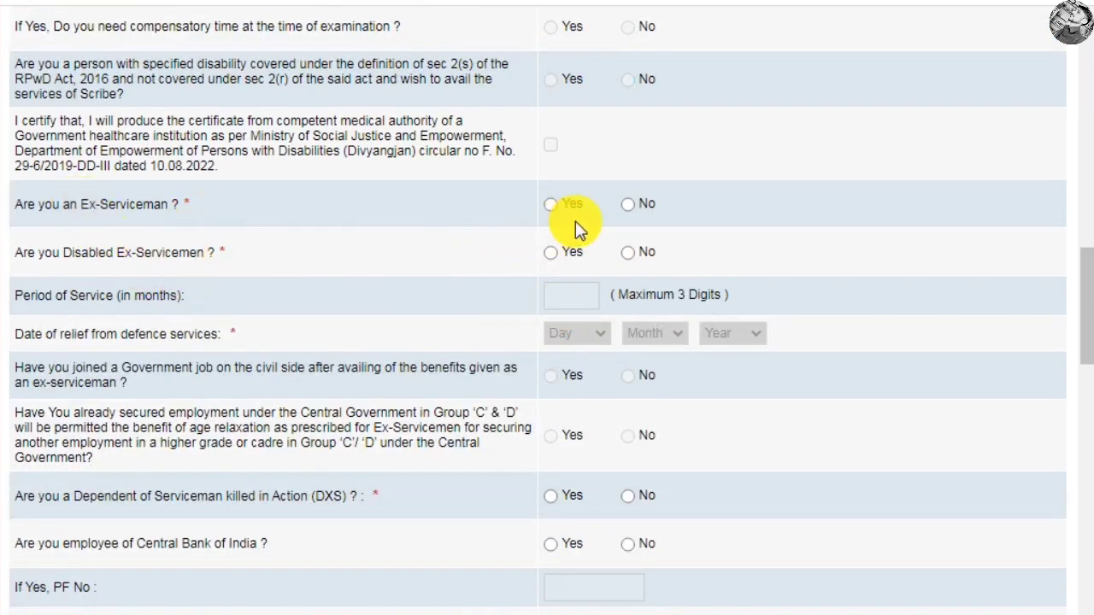
click(629, 205)
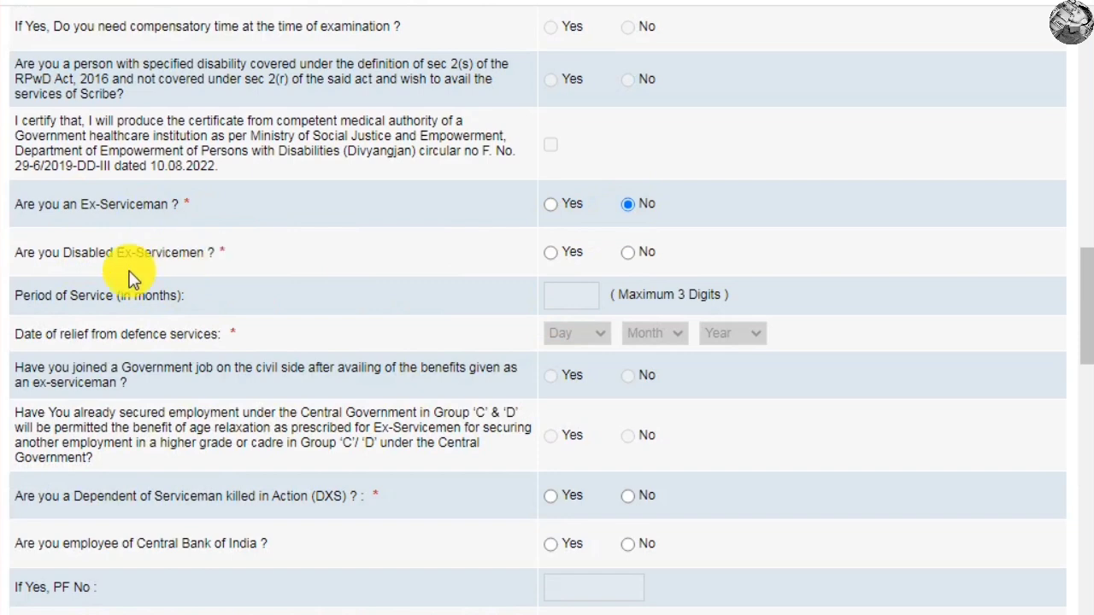
click(629, 253)
scroll(587, 228, down, 4)
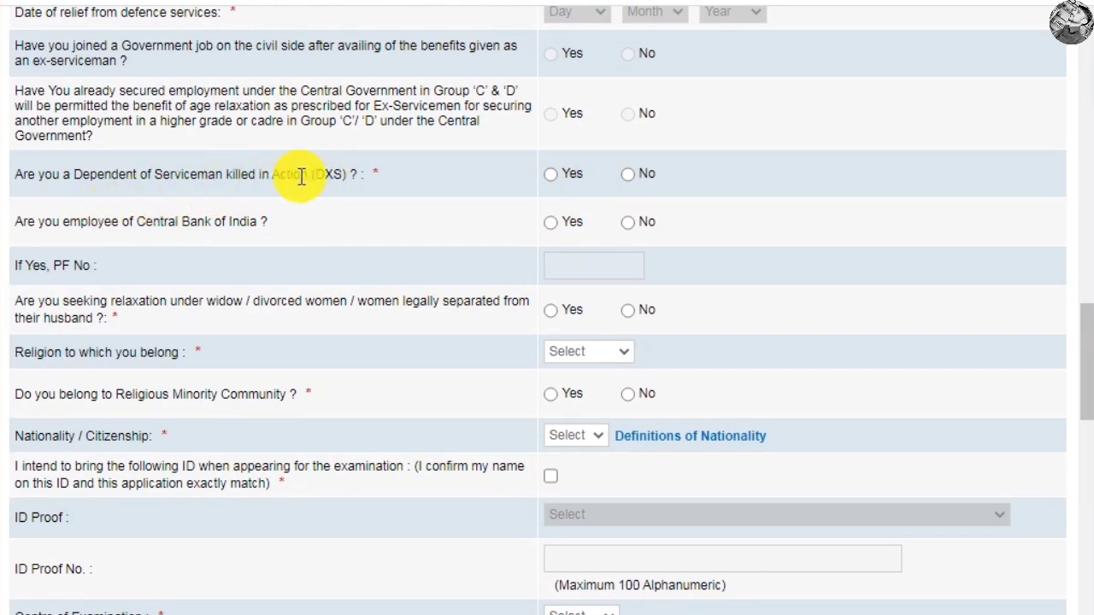
click(626, 176)
Answer No to being a Central Bank of India employee and No to the widow or divorced women relaxation.
click(552, 223)
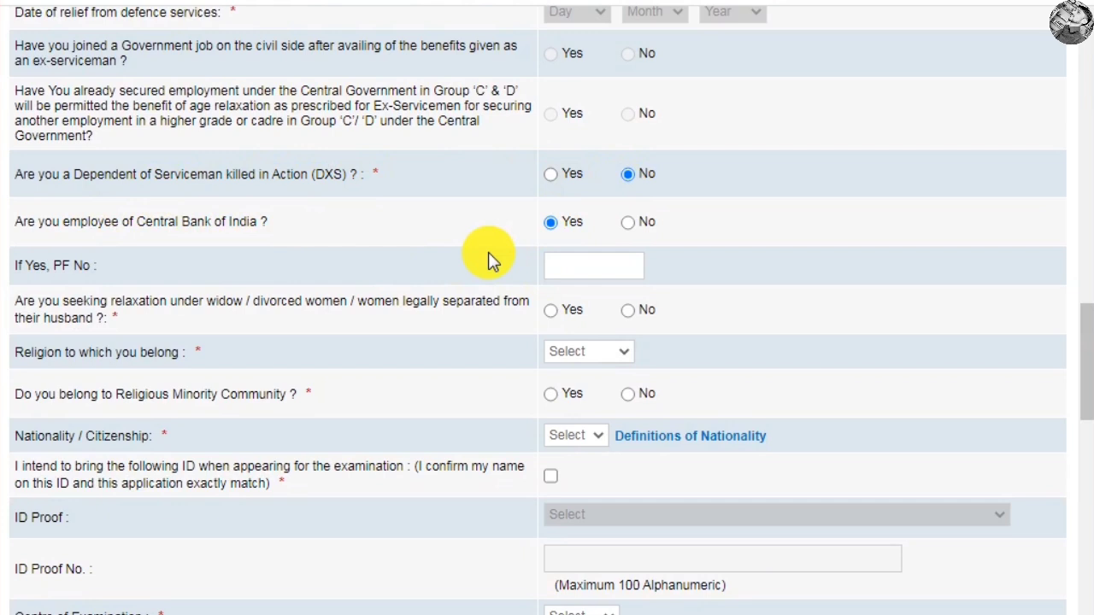
click(577, 268)
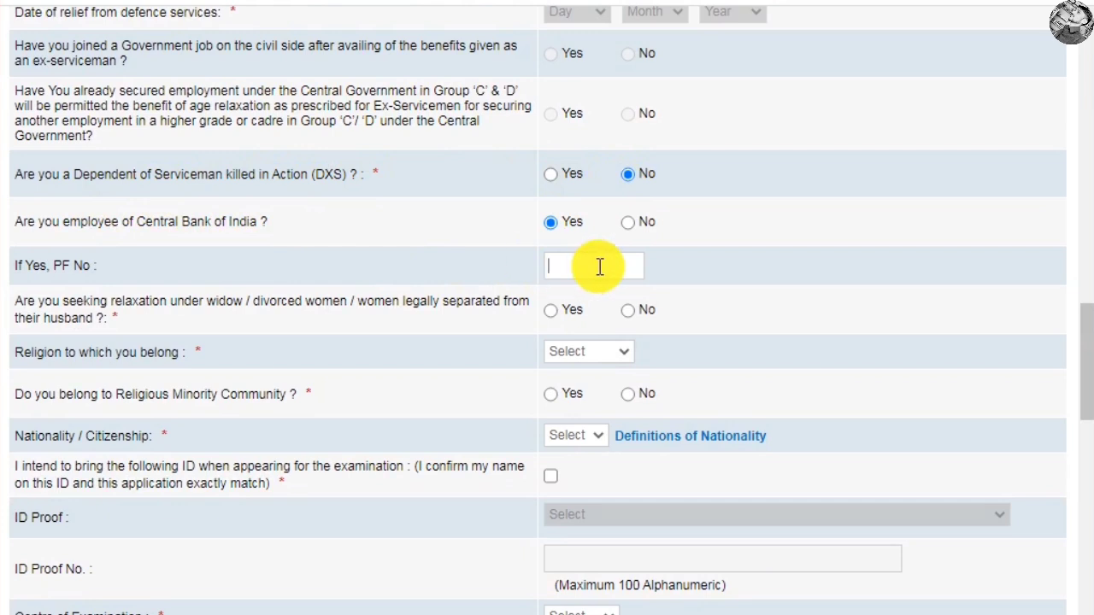
click(629, 224)
Set the religion to Hindu and answer No to belonging to a religious minority community.
scroll(547, 236, down, 1)
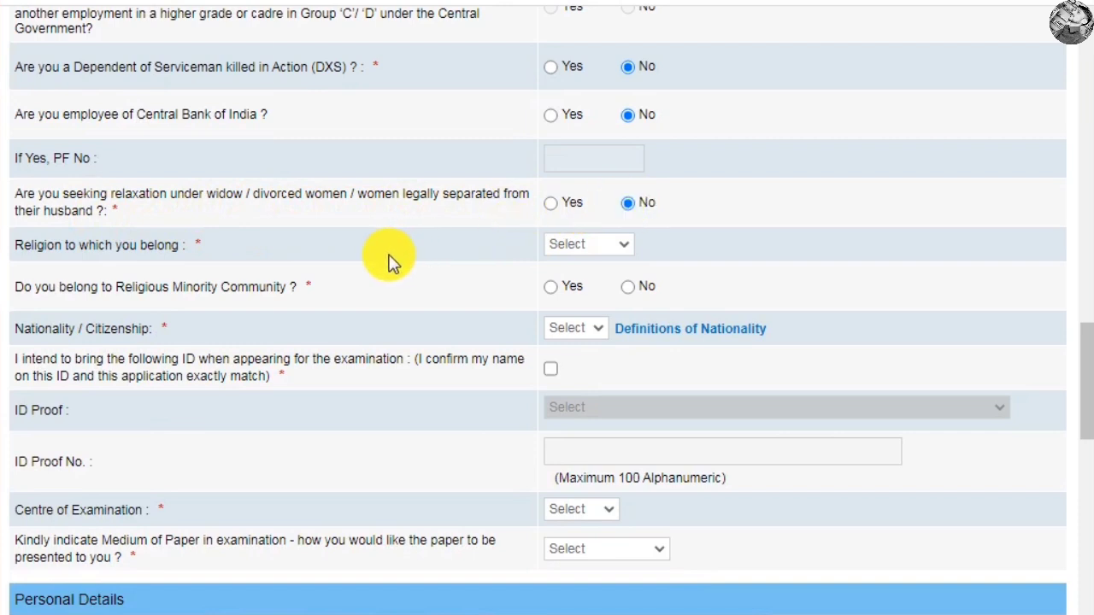
click(623, 244)
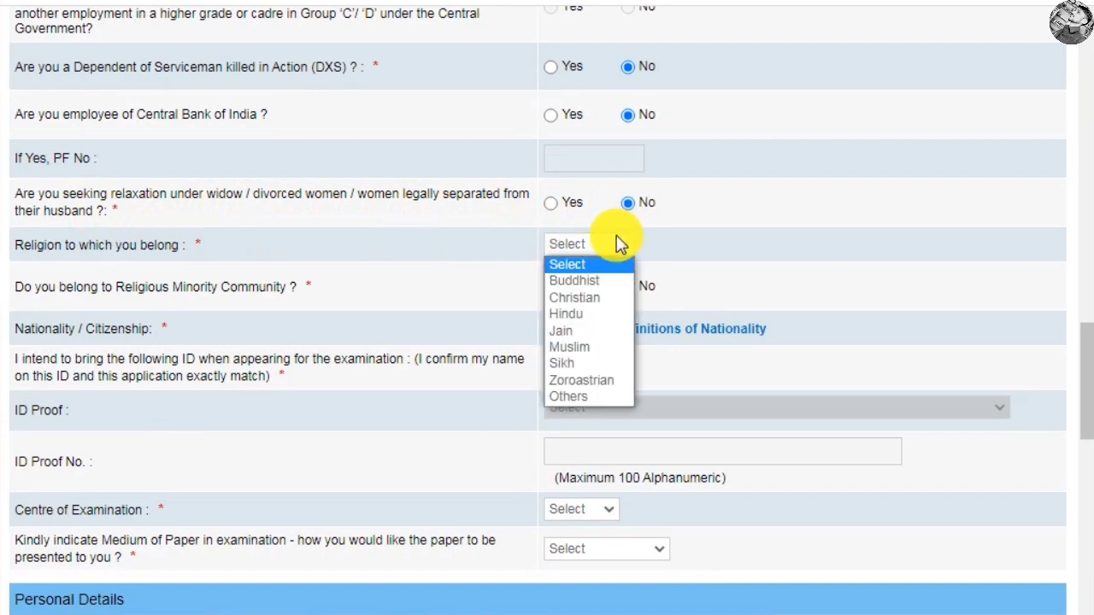
click(584, 316)
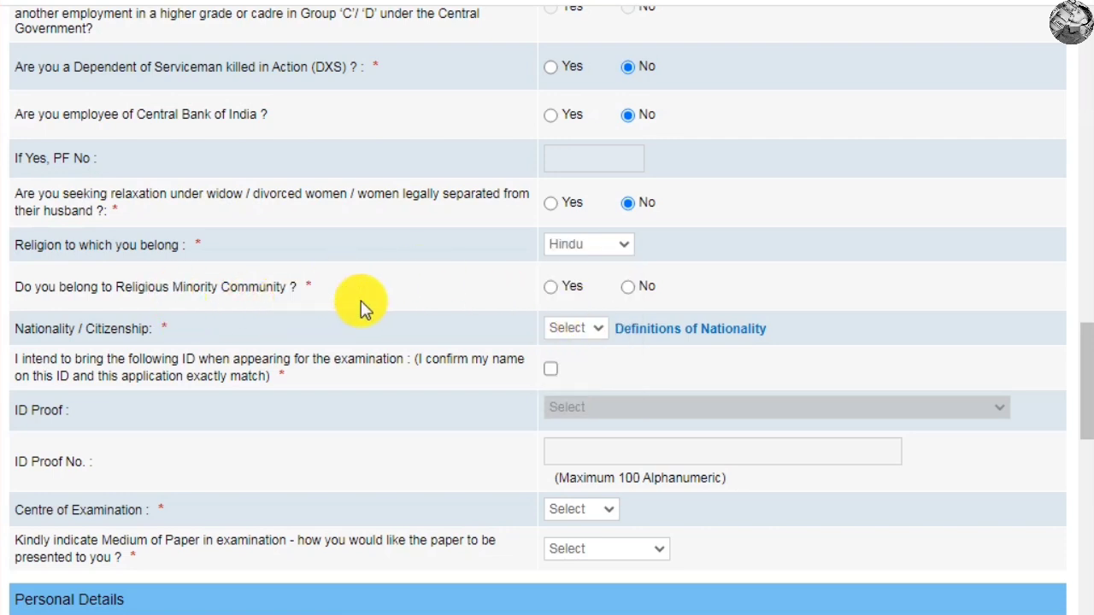
click(550, 288)
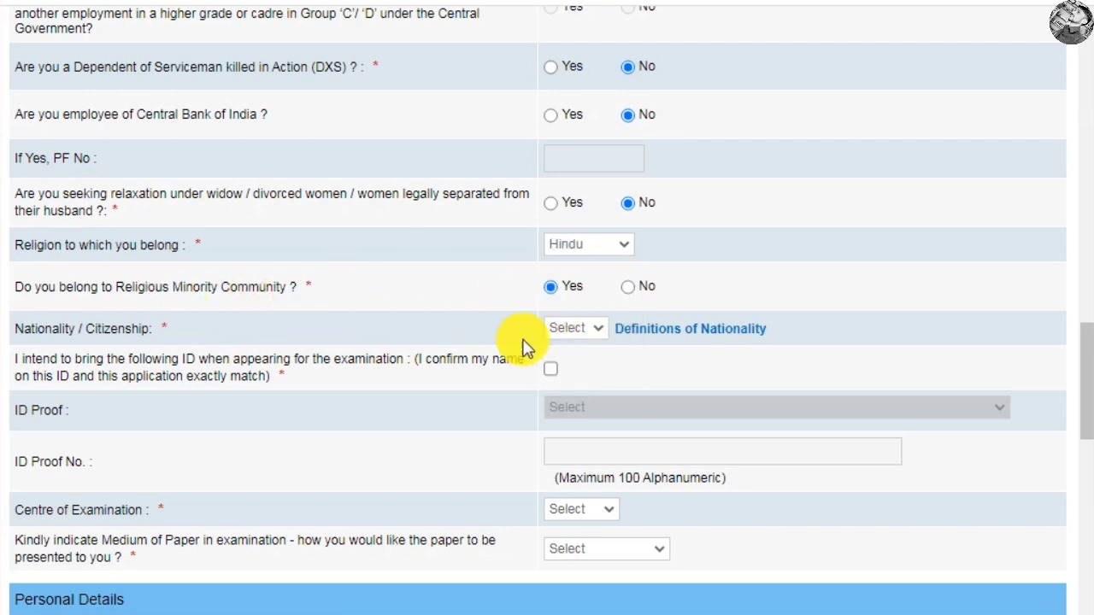
click(626, 289)
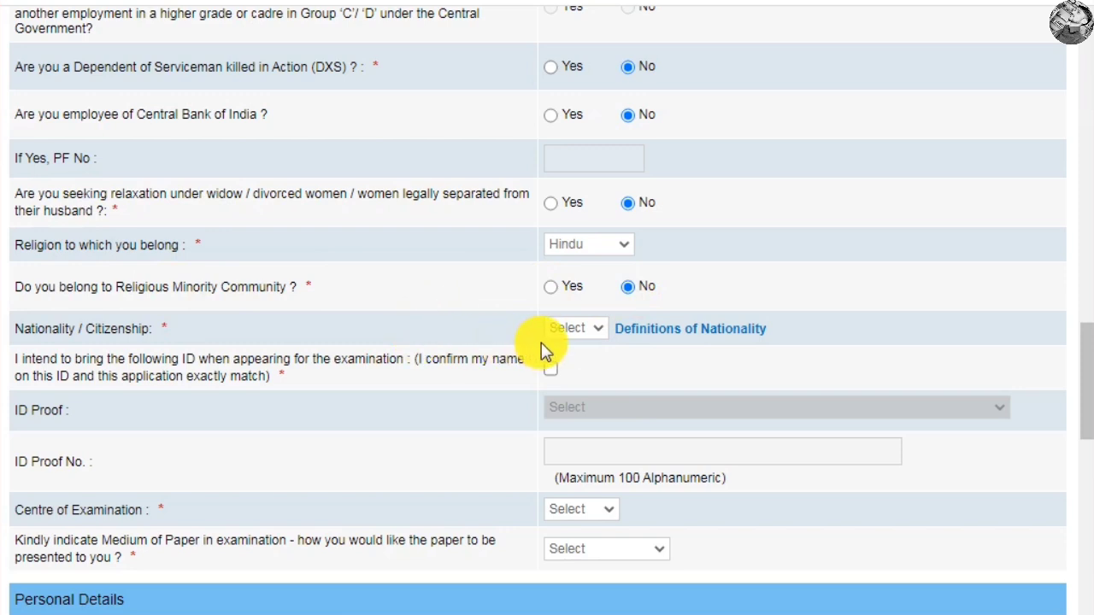
Set the nationality to Indian and accept the declaration about bringing a matching ID to the examination.
click(588, 328)
click(577, 366)
click(551, 368)
Choose PAN Card as the ID proof and go to the ID proof number field.
scroll(382, 407, down, 1)
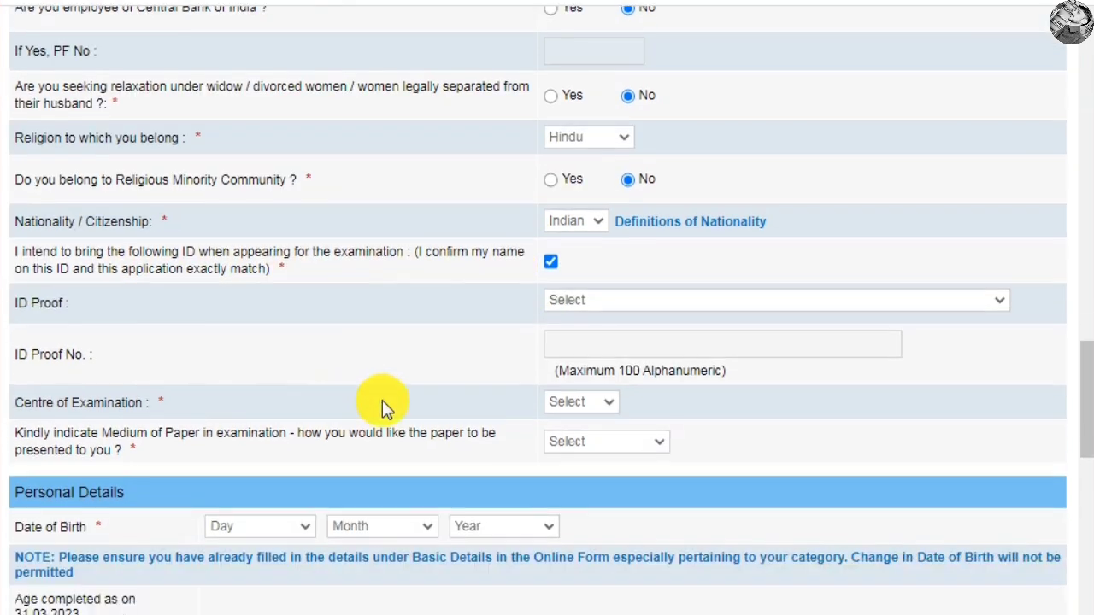
click(621, 303)
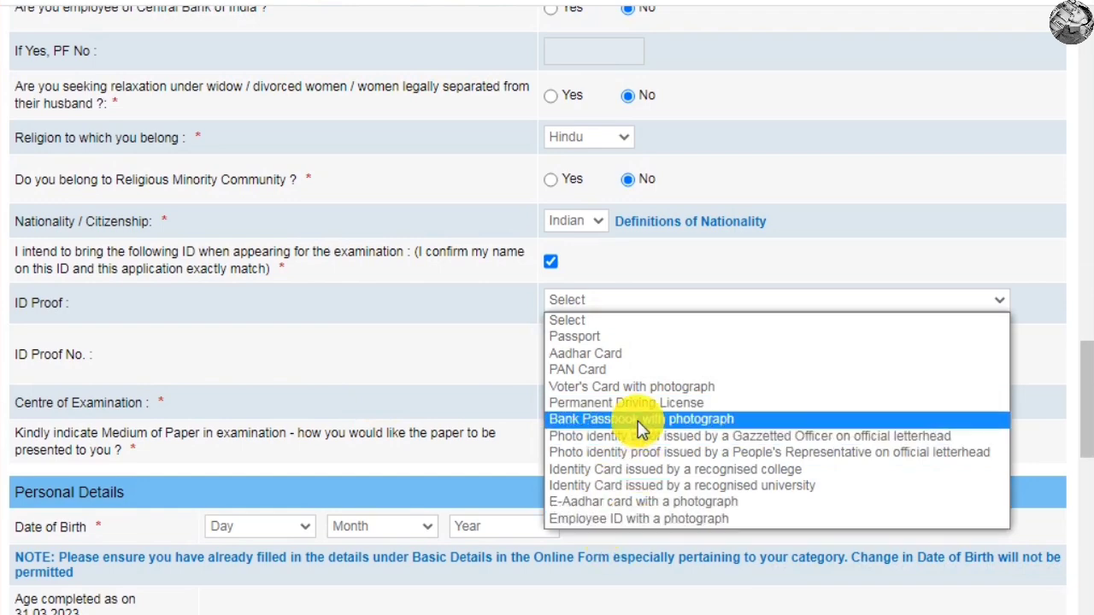
click(633, 368)
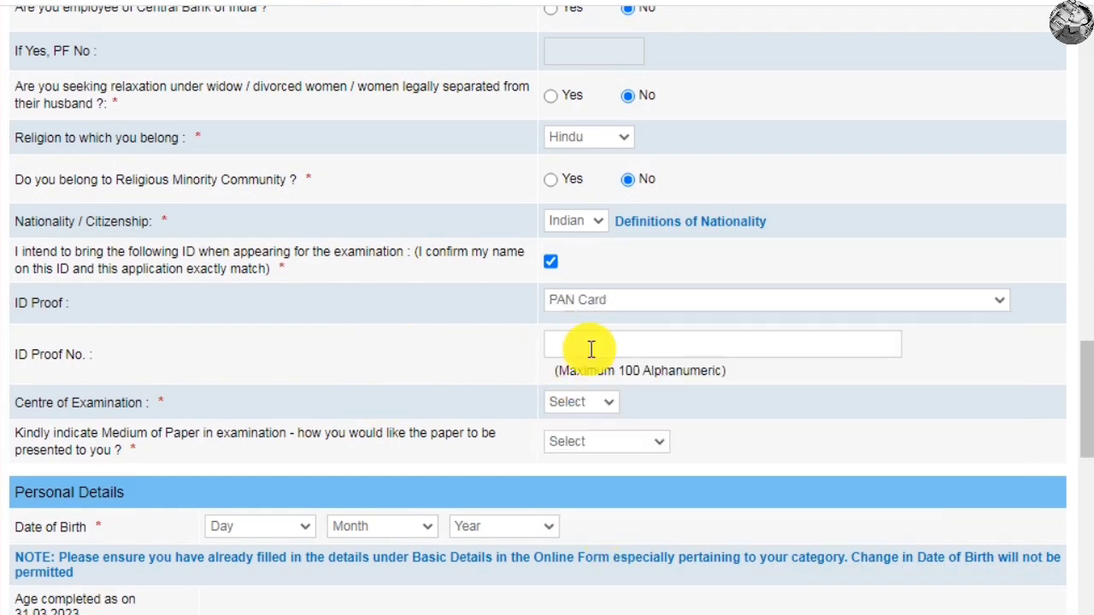
click(591, 348)
Set the centre of examination to Bhopal and the medium of paper to English and Hindi.
scroll(464, 371, down, 2)
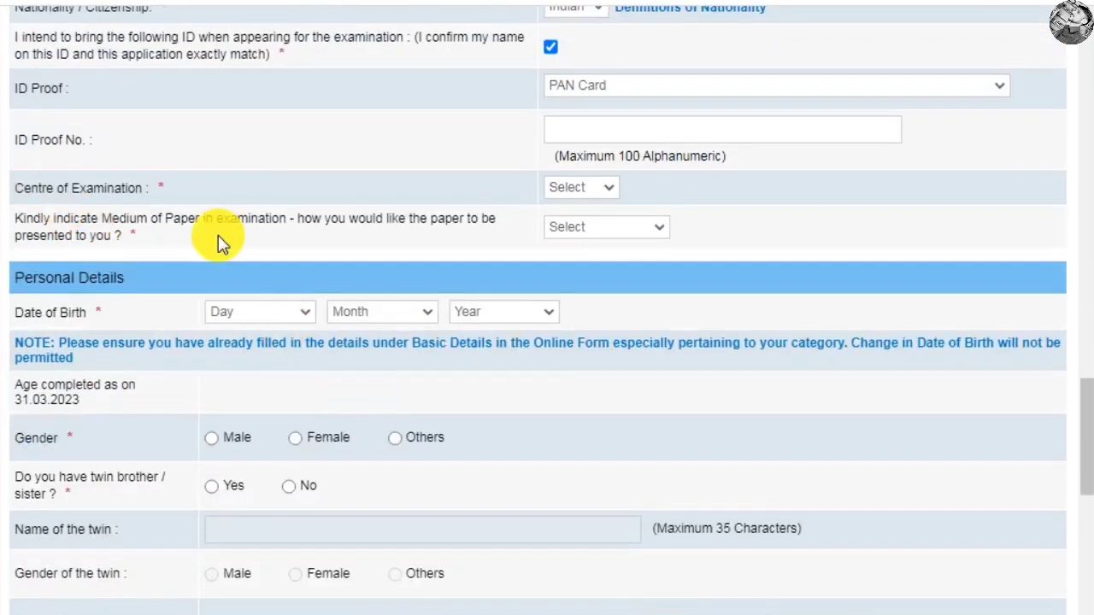
click(595, 193)
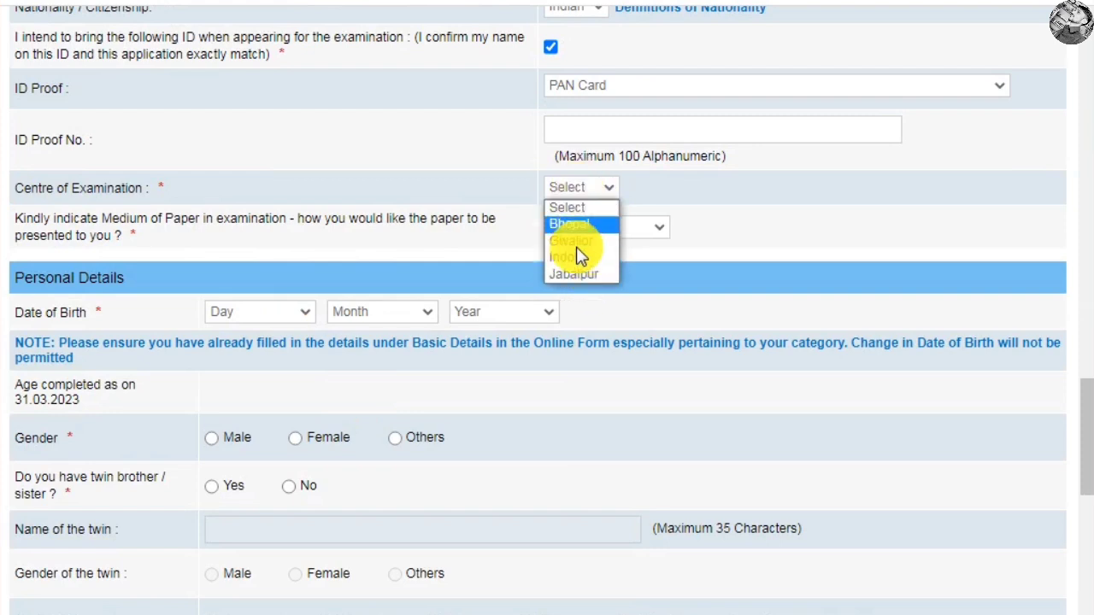
click(585, 225)
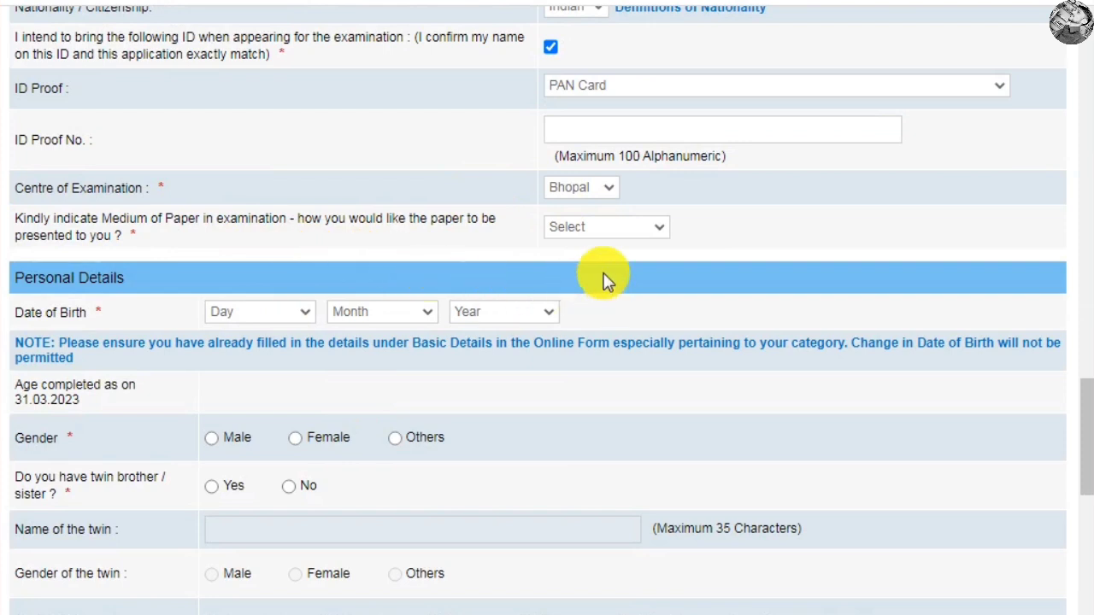
click(618, 231)
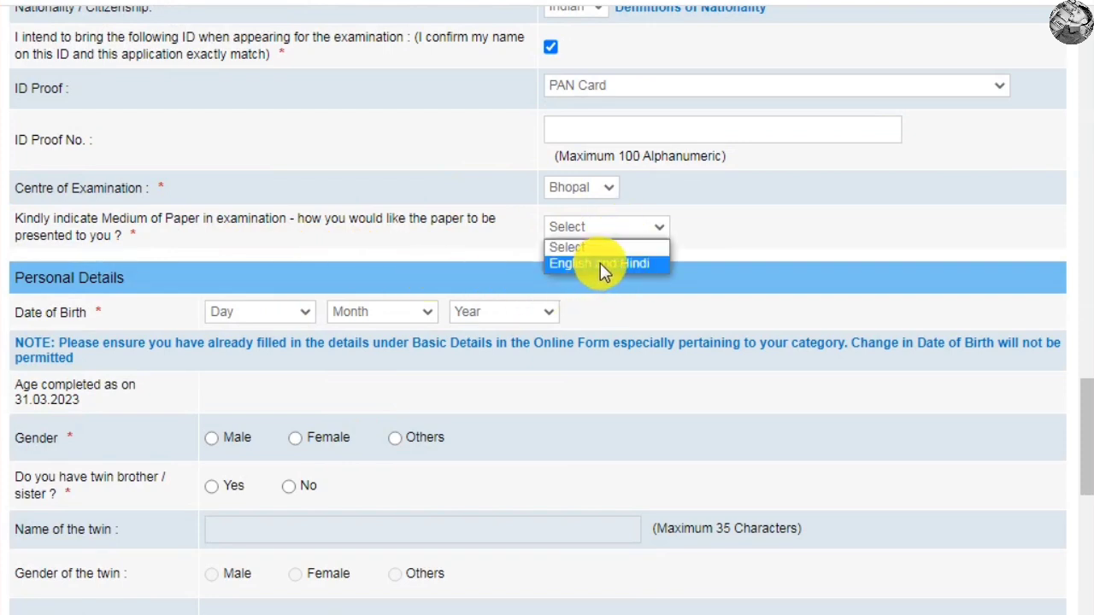
click(604, 264)
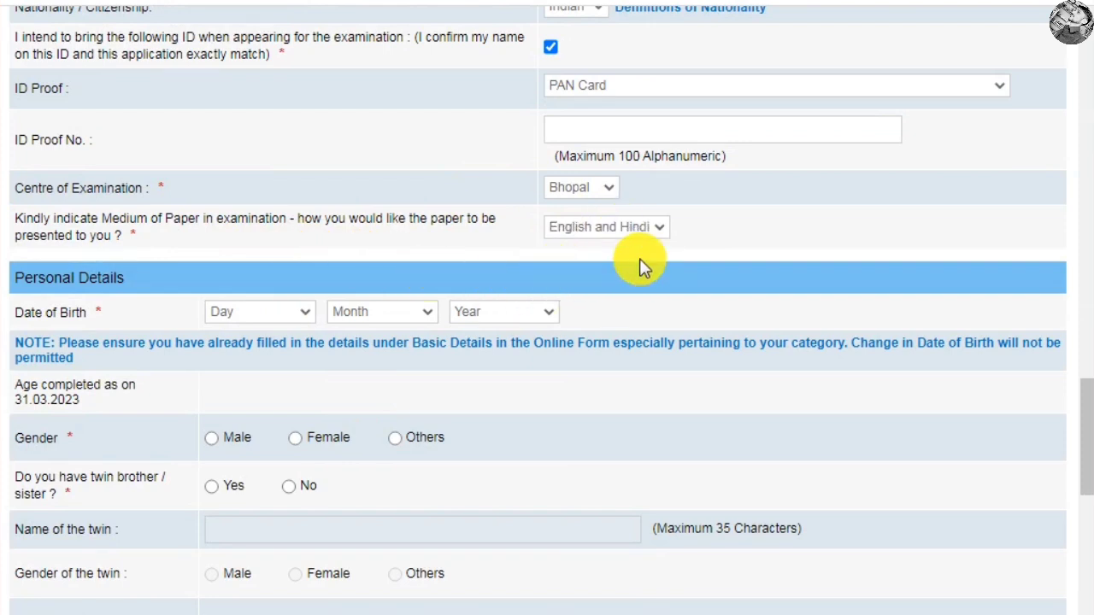
Select the day and month of the applicant's date of birth in the Personal Details.
click(261, 312)
click(251, 373)
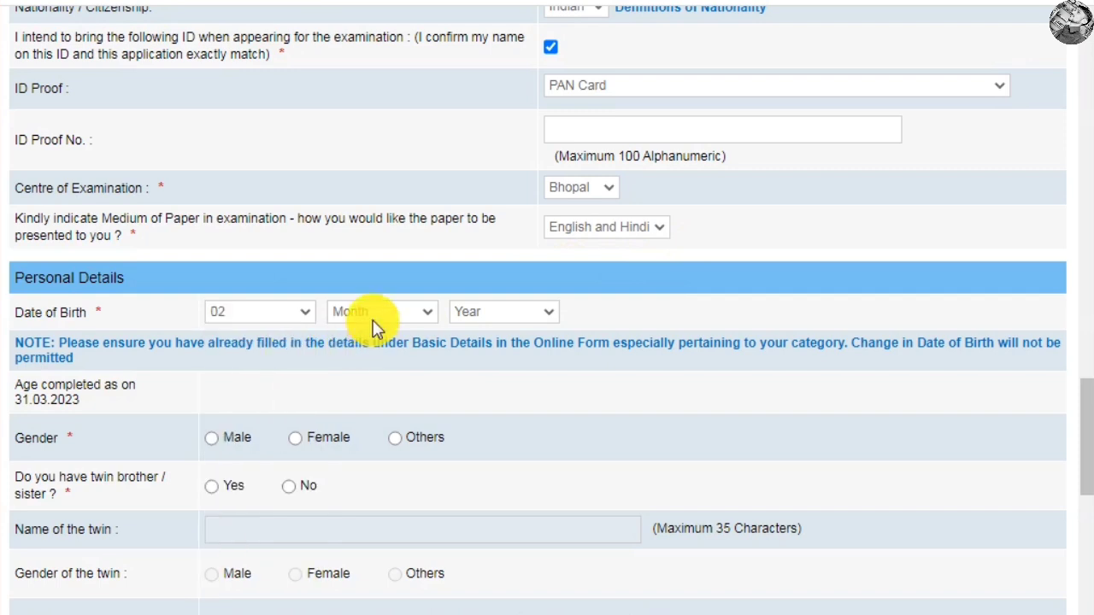
click(371, 316)
click(350, 367)
Set the gender to Male and answer No to having a twin brother or sister.
scroll(334, 363, down, 1)
scroll(333, 364, down, 1)
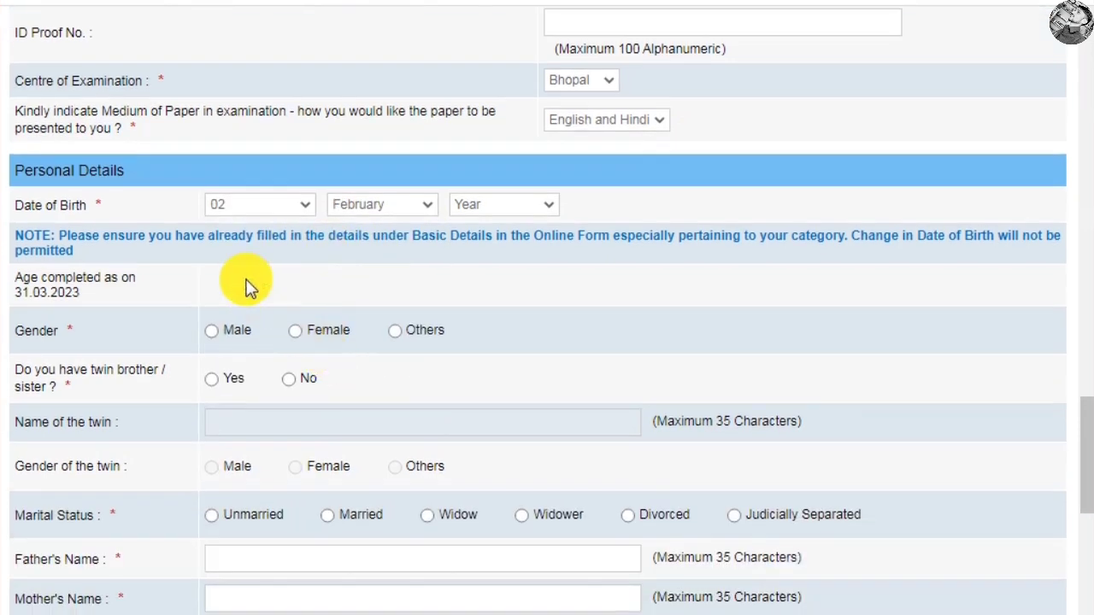
scroll(128, 314, down, 2)
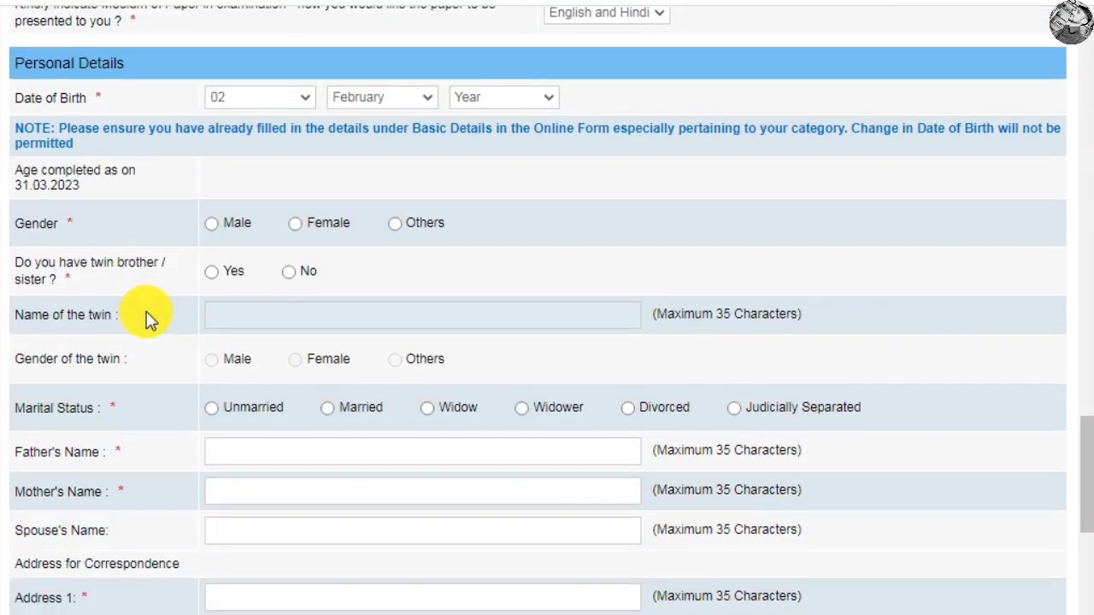
click(211, 224)
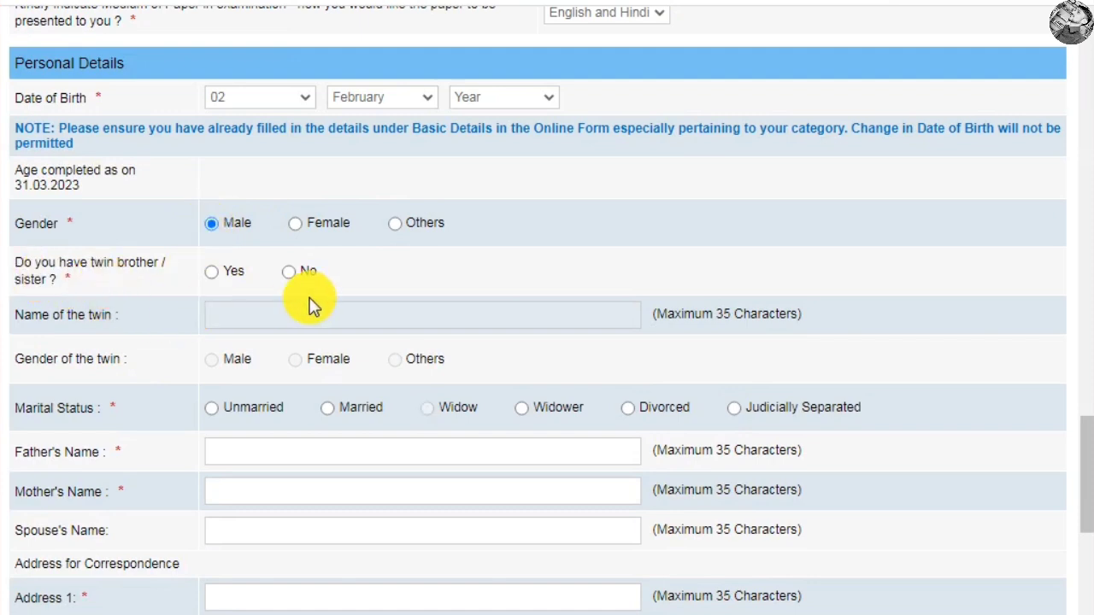
click(213, 272)
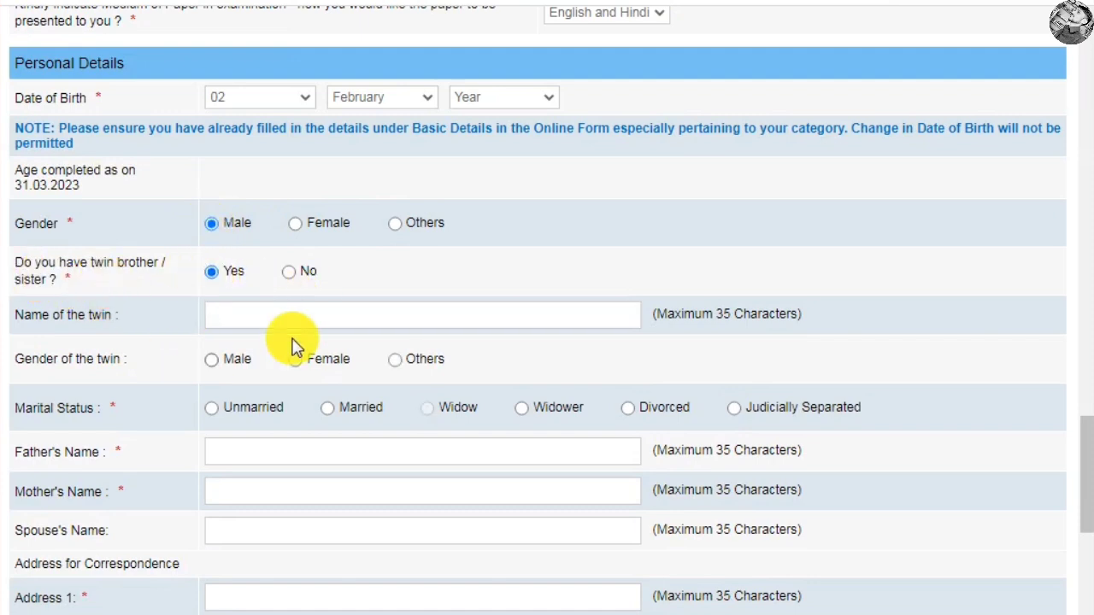
click(289, 271)
Set the marital status to Unmarried and go through the father's and mother's name fields.
scroll(308, 298, down, 3)
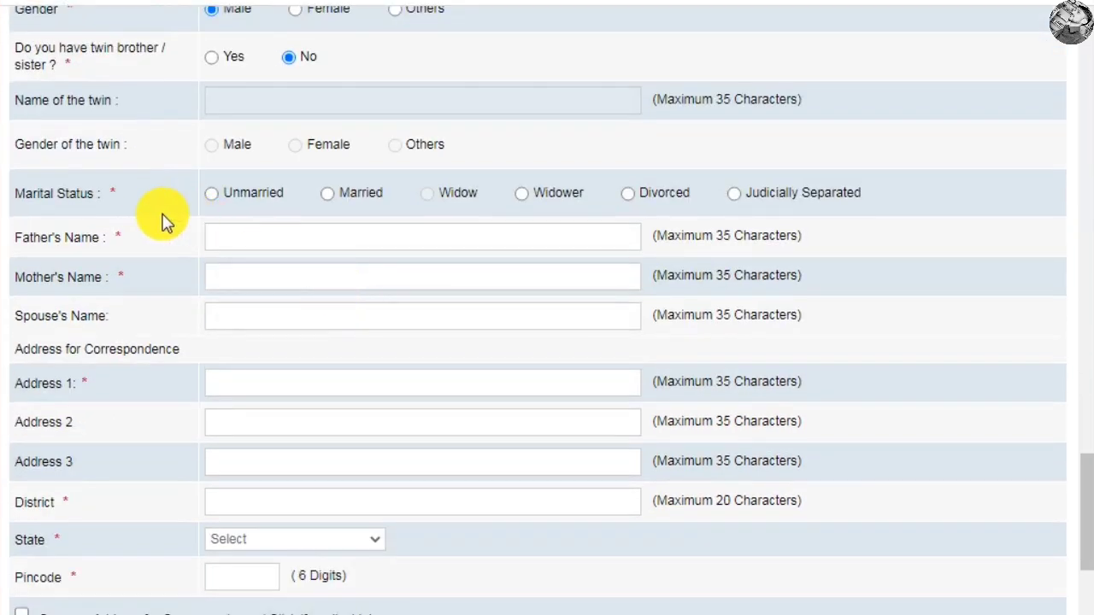
click(328, 194)
click(212, 194)
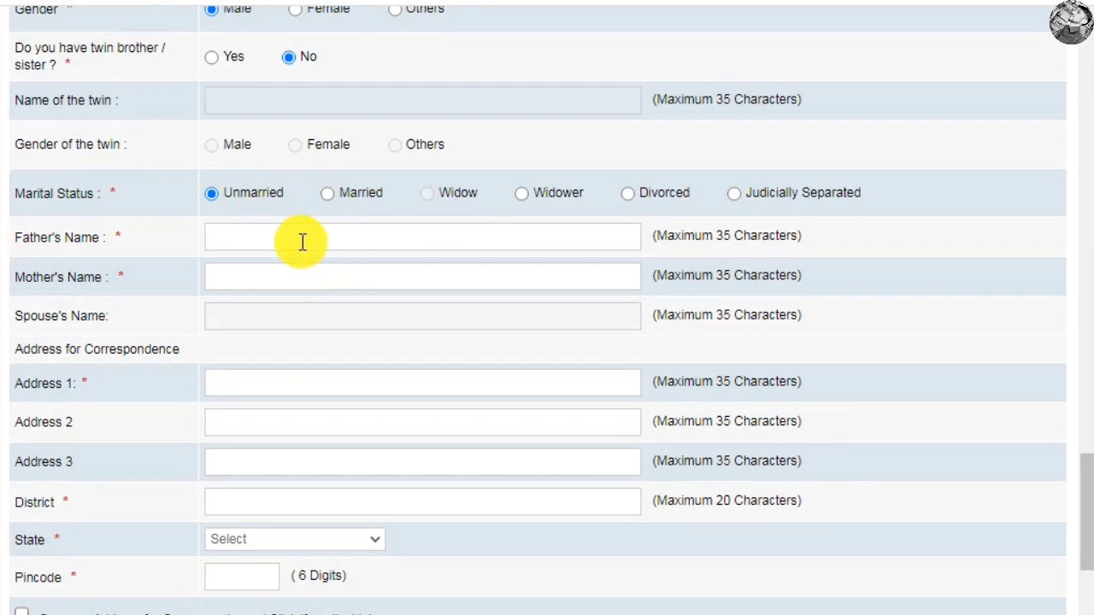
click(320, 236)
click(313, 276)
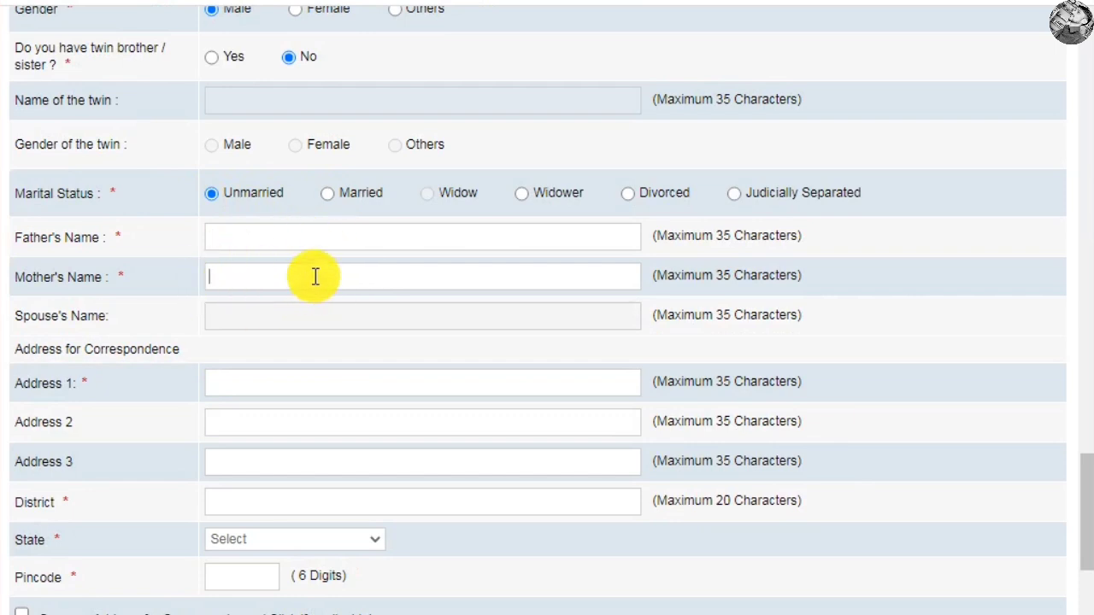
Fill in the district, state and pincode of the address for correspondence.
scroll(224, 390, down, 1)
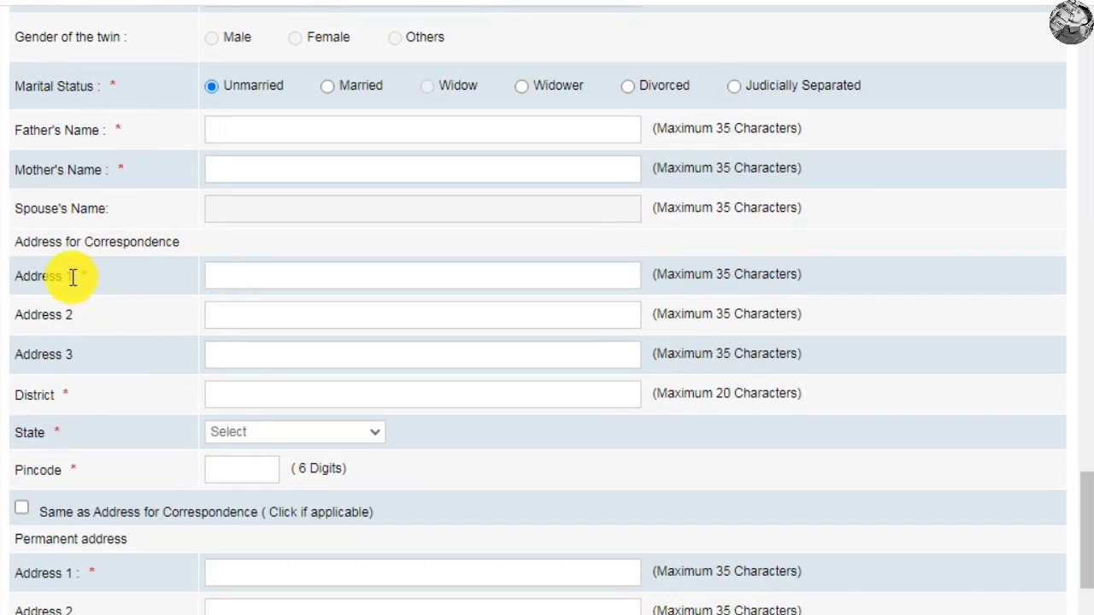
click(264, 281)
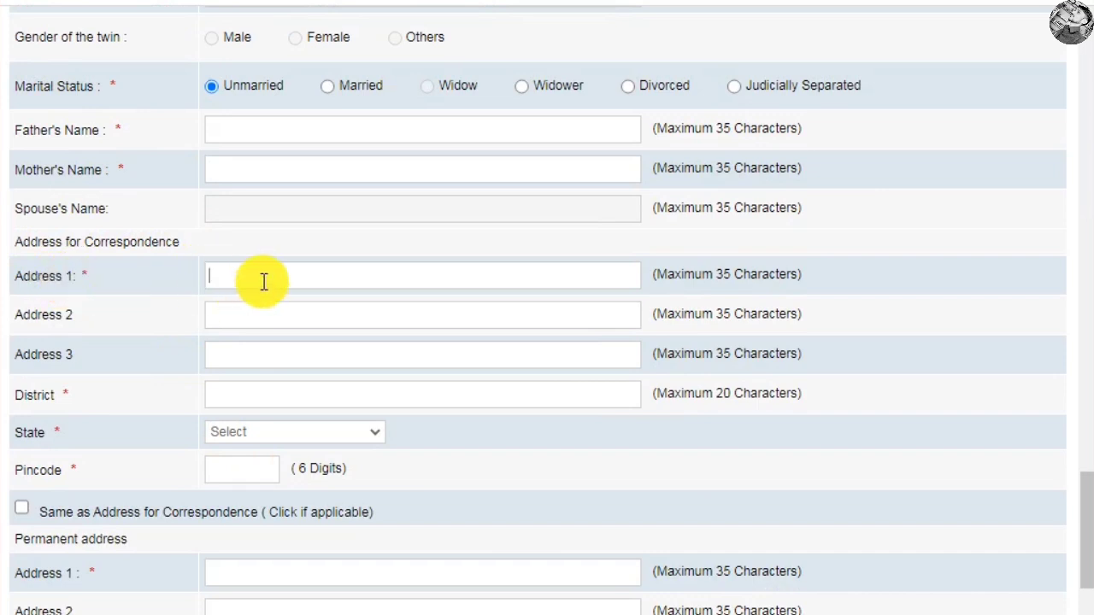
click(259, 350)
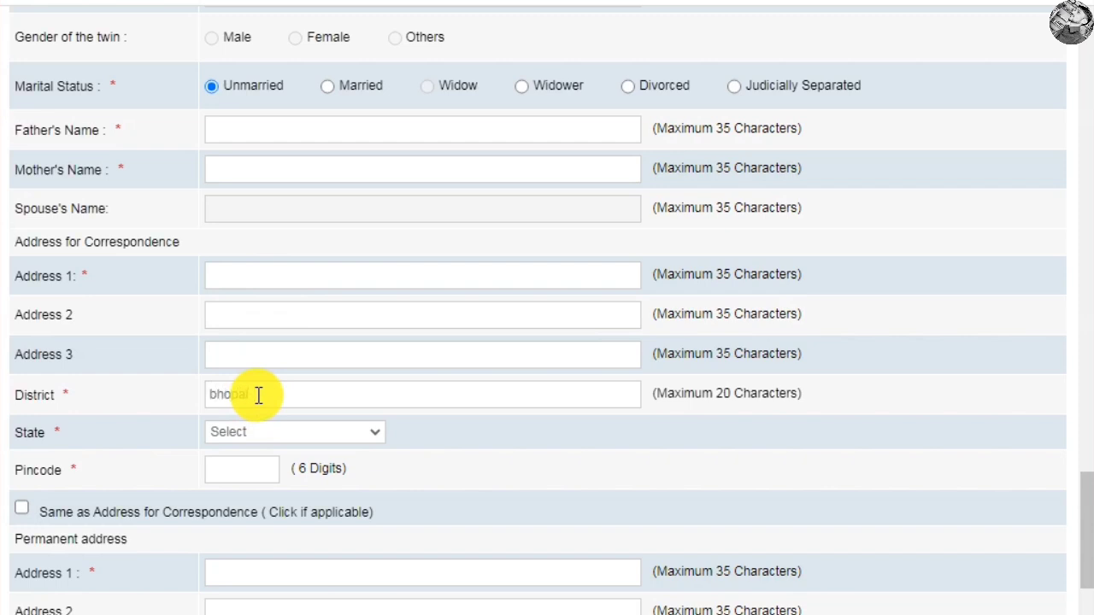
click(278, 434)
click(288, 441)
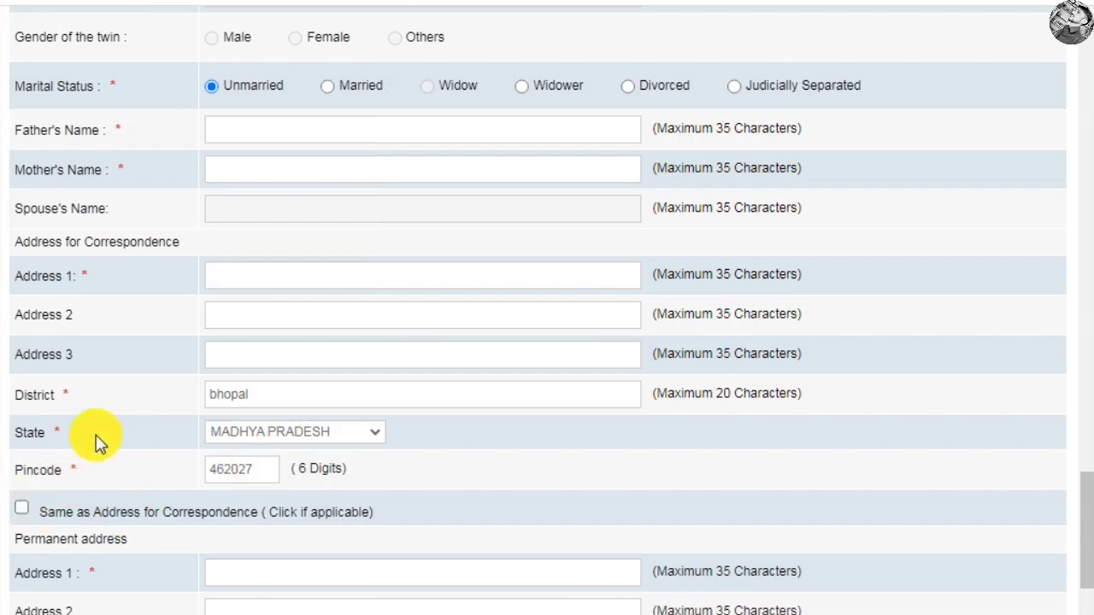
Try to choose Permanent Address for GST invoicing, and save the basic details to continue to the qualifications page.
scroll(93, 439, down, 4)
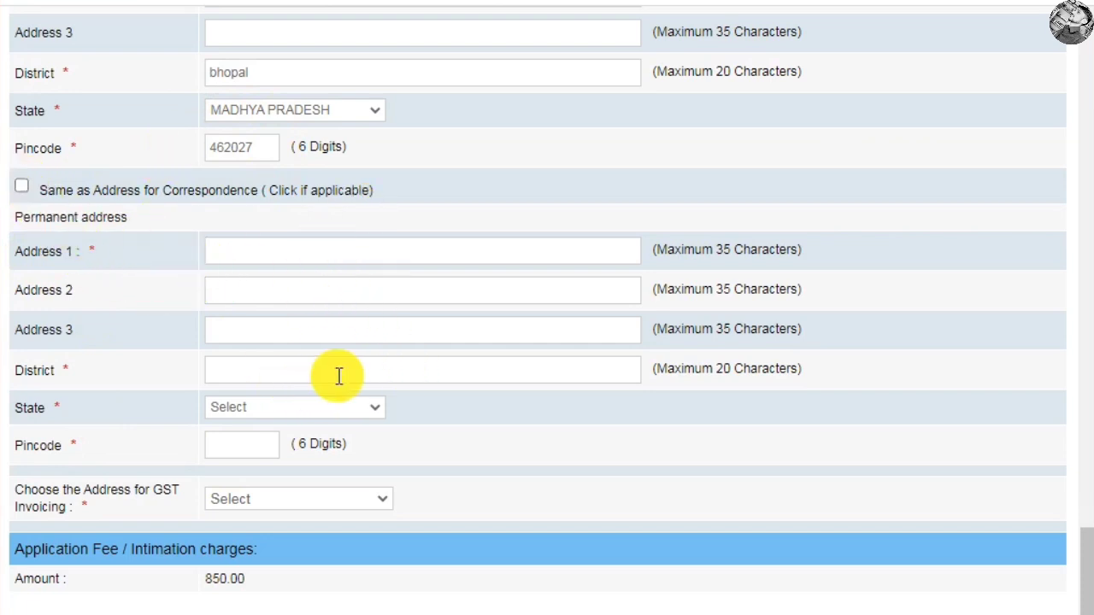
scroll(342, 359, down, 2)
click(311, 425)
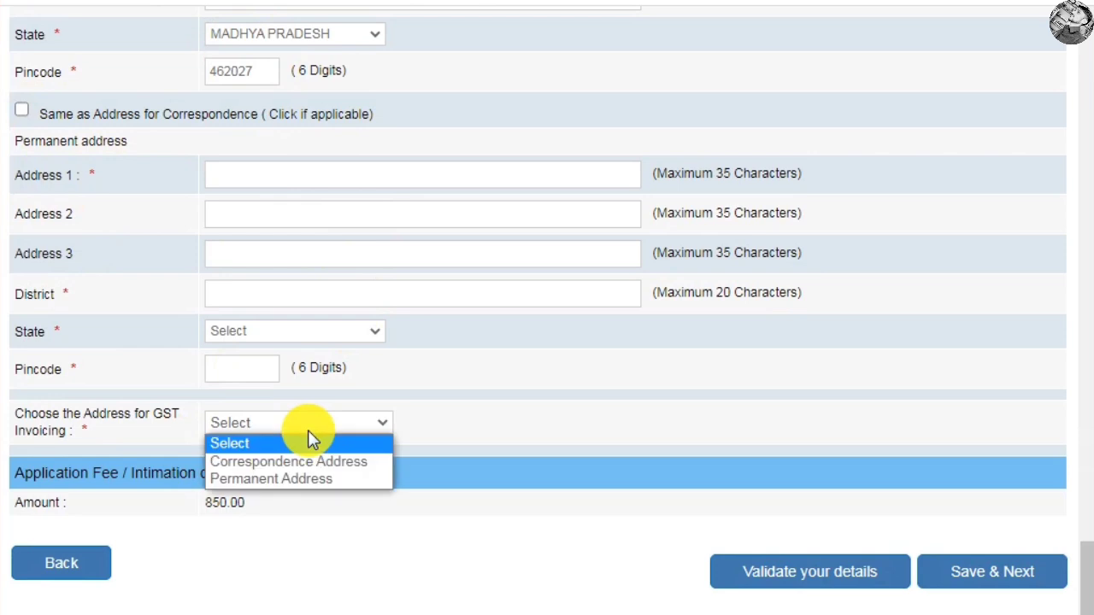
click(286, 478)
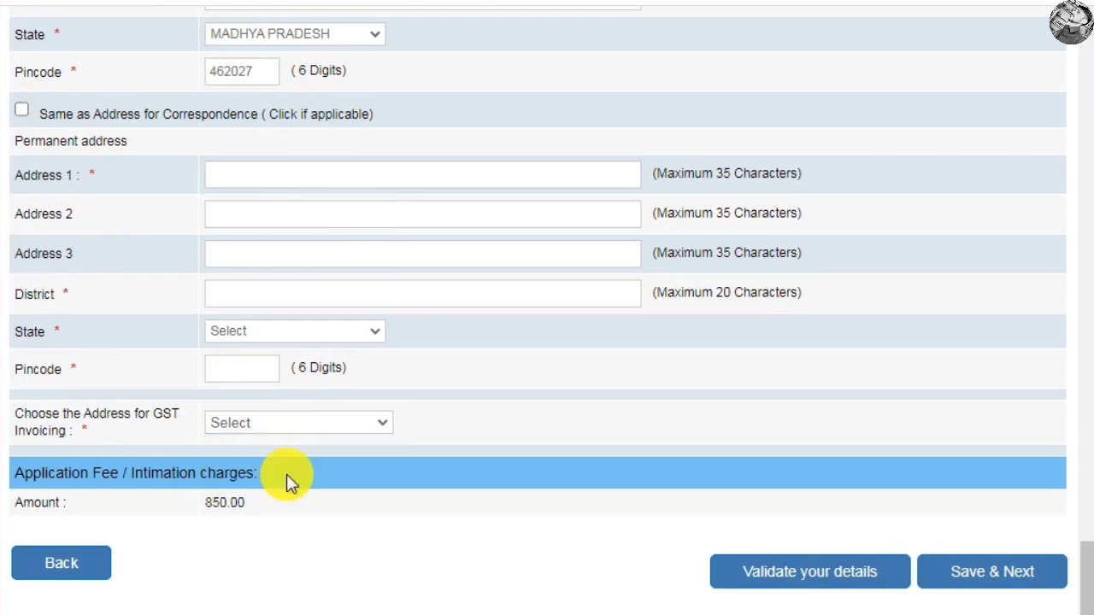
click(1021, 581)
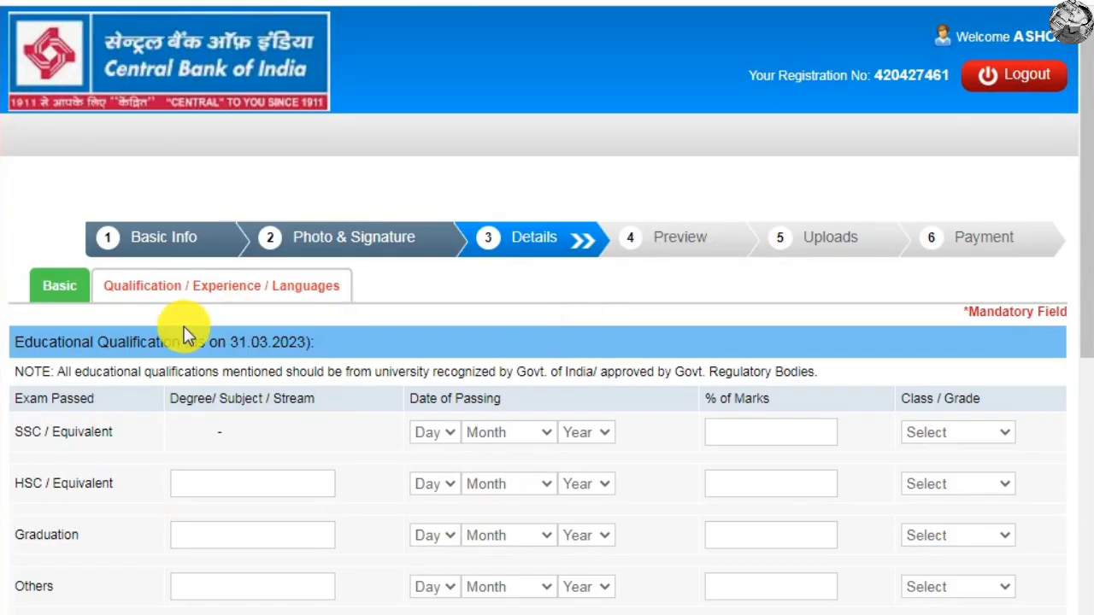
Set the day and month of the SSC / Equivalent date of passing to 15 March.
scroll(256, 363, down, 1)
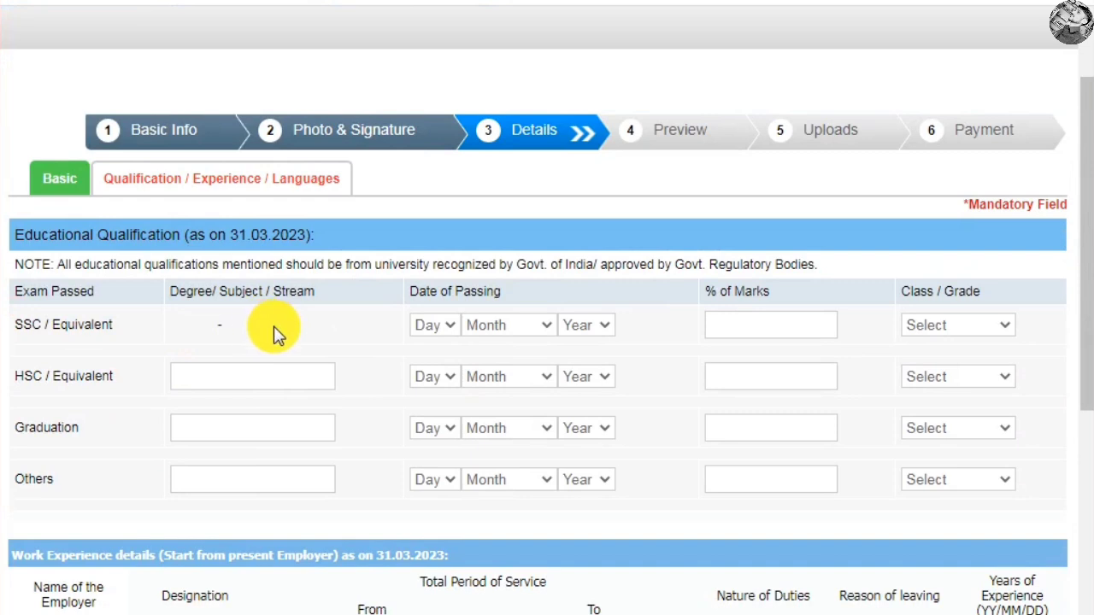
click(437, 325)
click(432, 236)
click(502, 332)
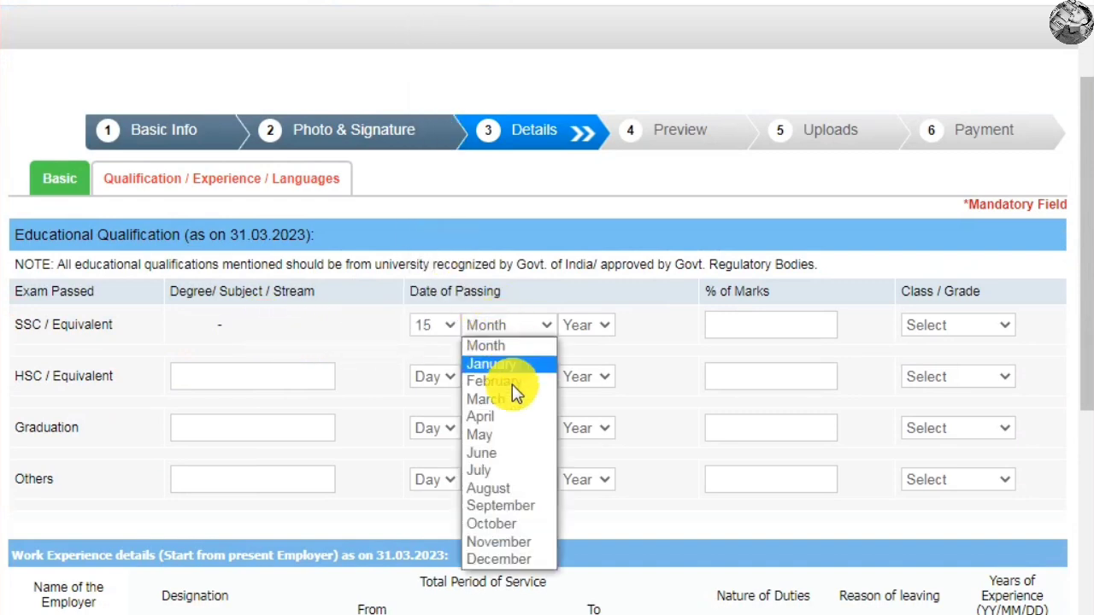
click(518, 400)
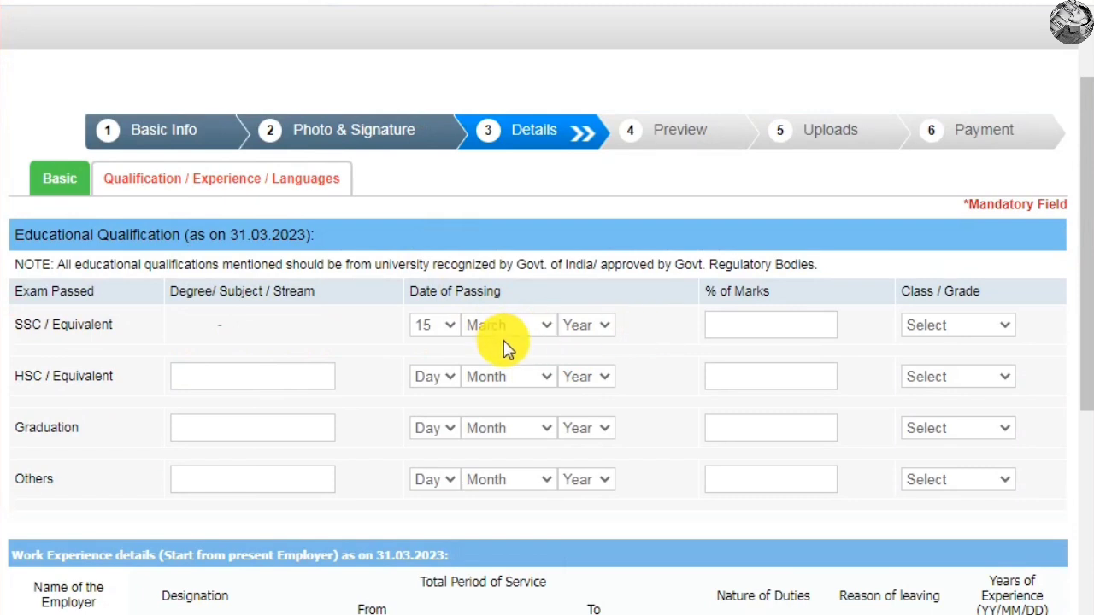
Enter 60 as the SSC / Equivalent percentage of marks and set the class to First Class.
click(753, 333)
text(60)
click(942, 330)
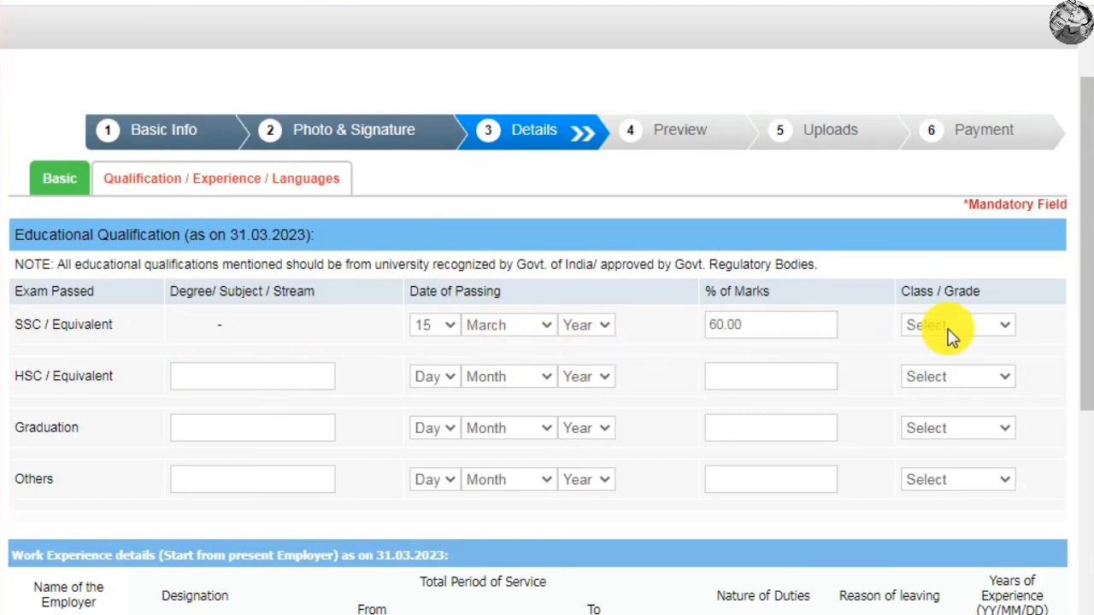
click(946, 366)
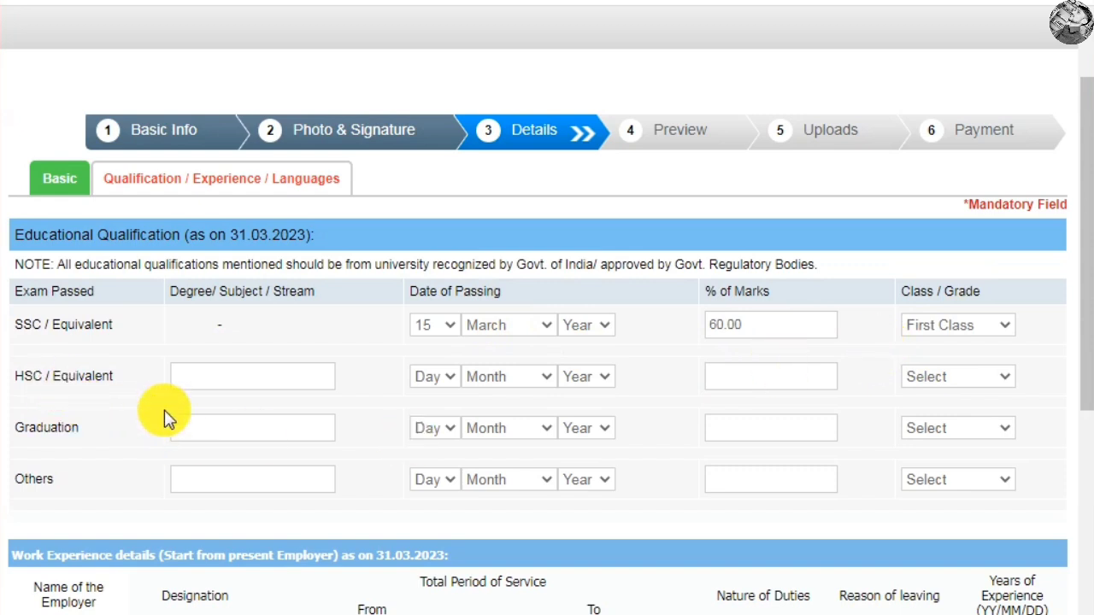
click(293, 374)
click(427, 376)
click(521, 395)
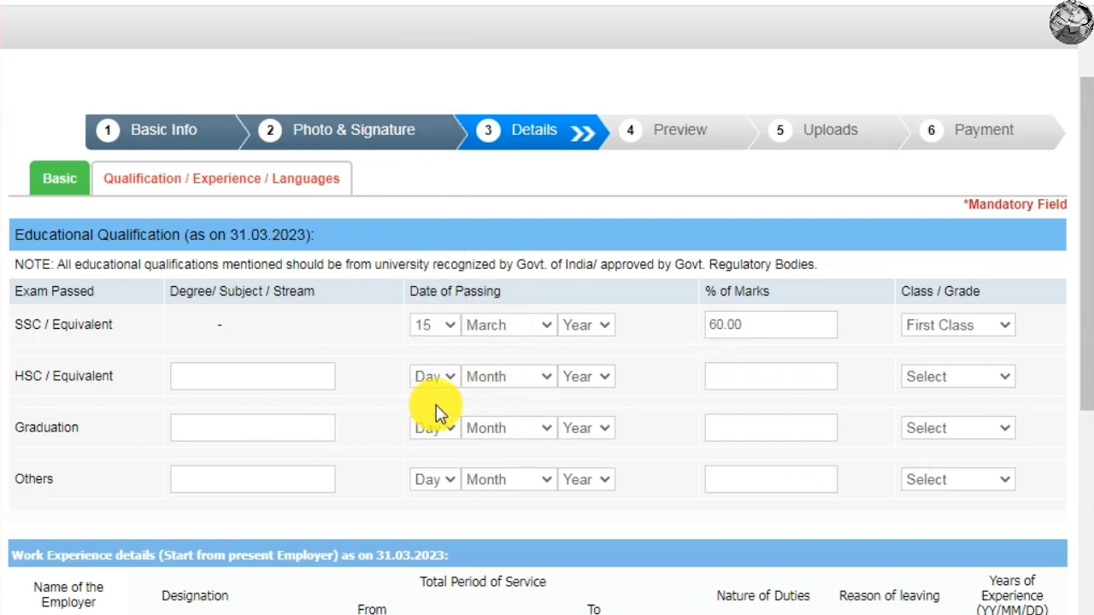
Answer No to presently working in the work experience details.
scroll(567, 395, down, 5)
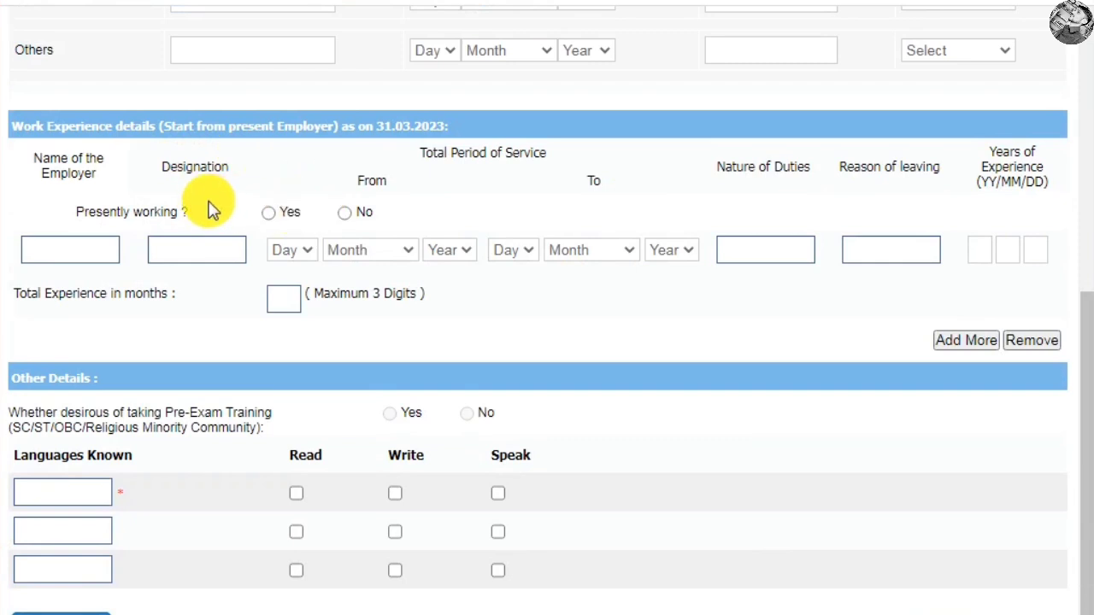
click(268, 214)
click(88, 248)
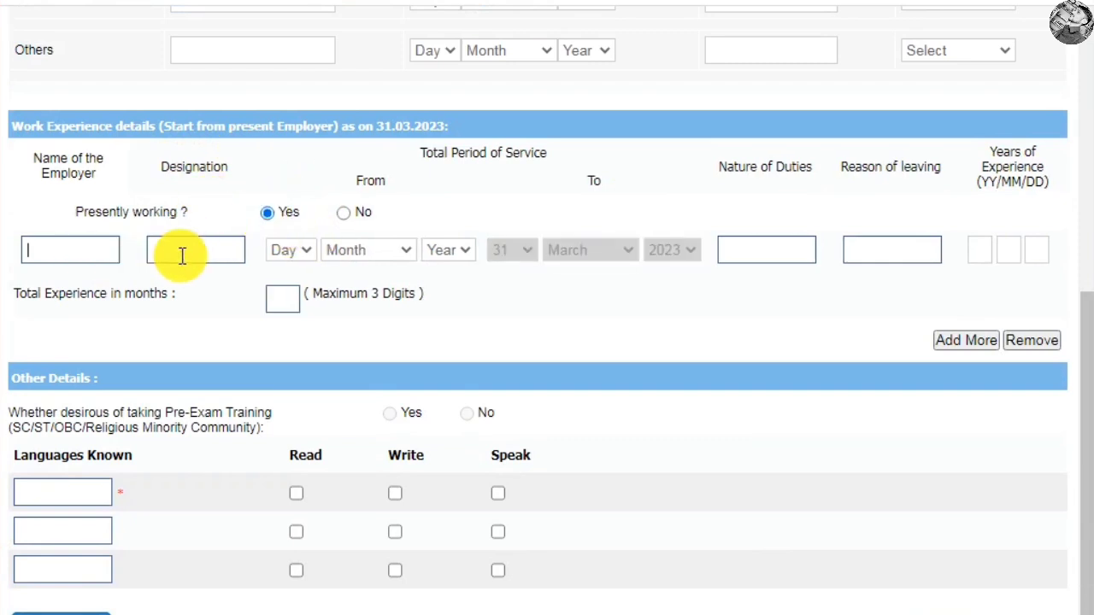
click(183, 249)
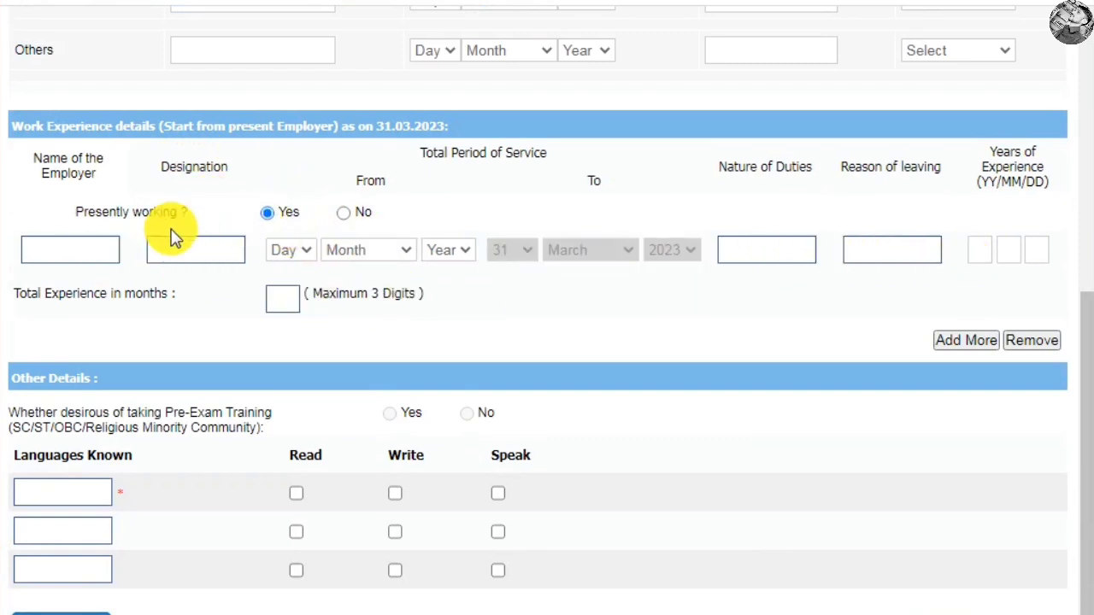
click(343, 213)
scroll(324, 220, down, 1)
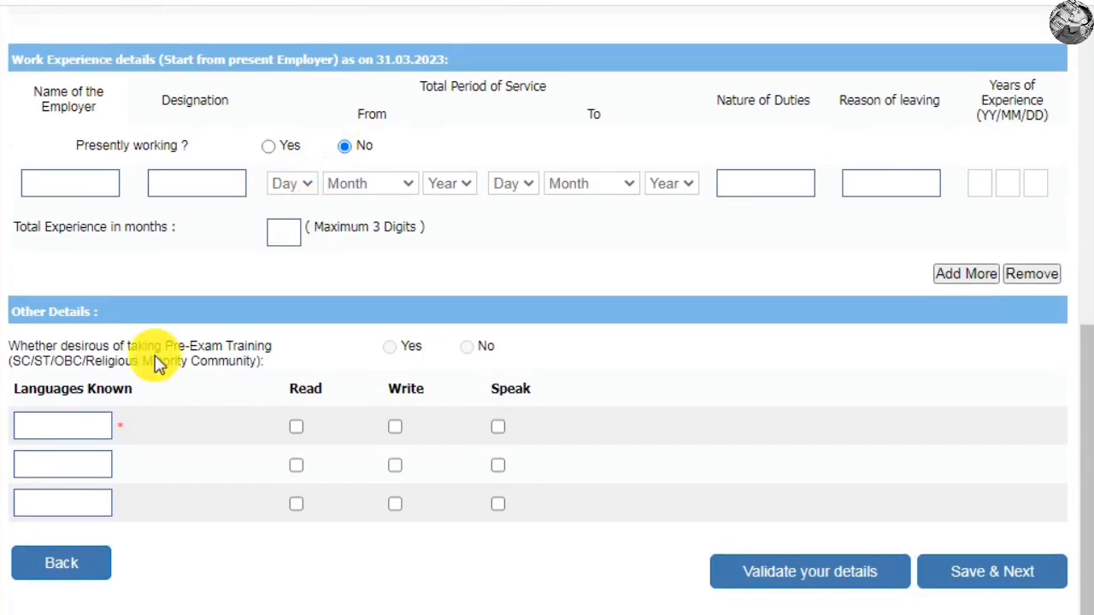
Add HINDI as a known language with Read, Write and Speak, and save the details to open the application preview.
click(46, 422)
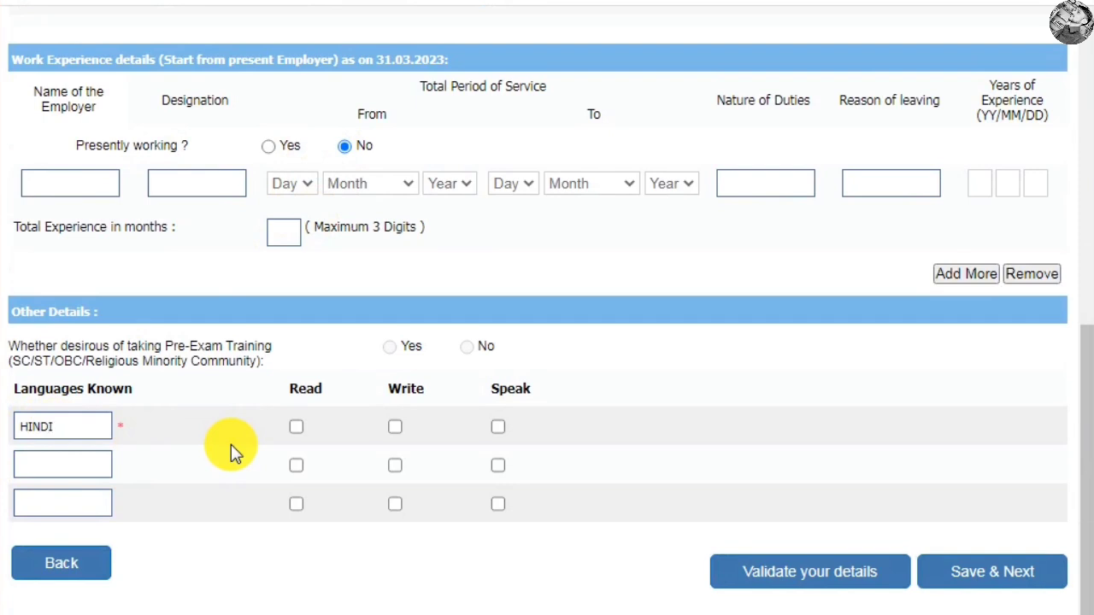
click(296, 427)
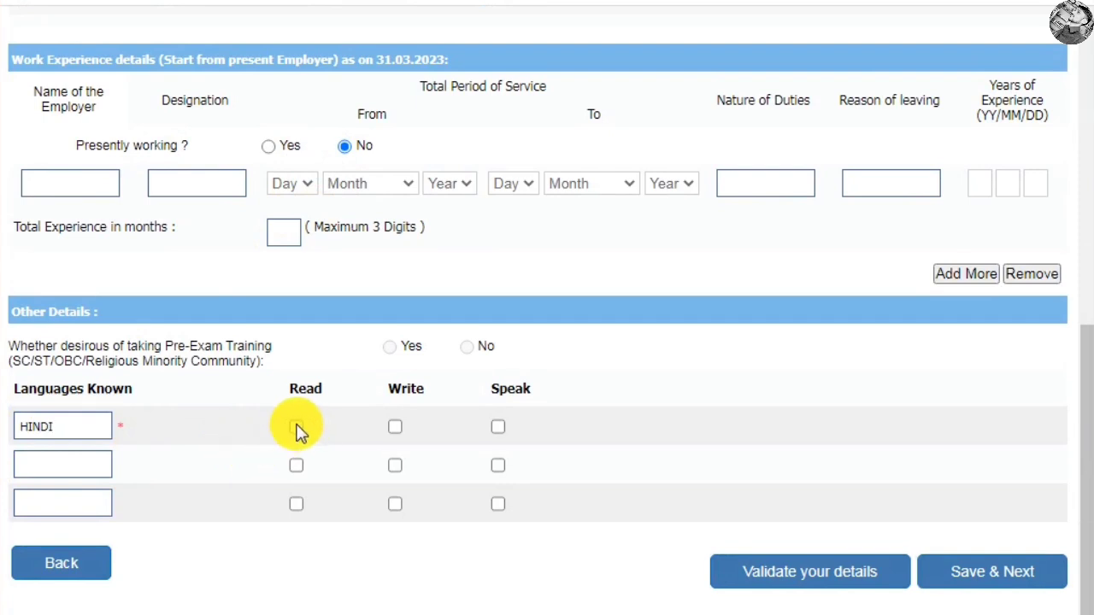
click(395, 427)
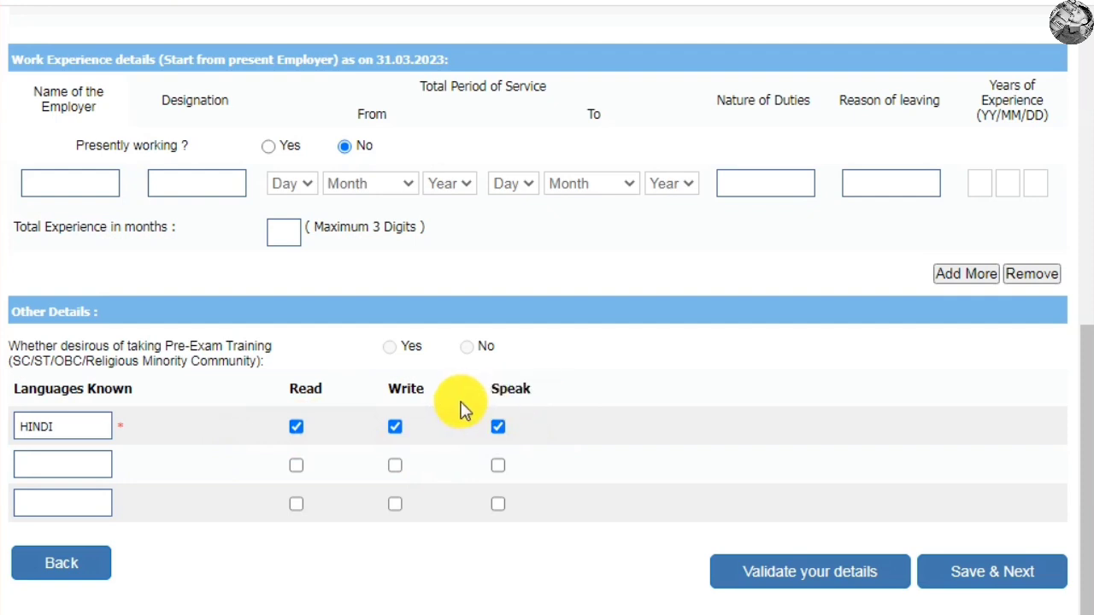
click(73, 464)
click(74, 504)
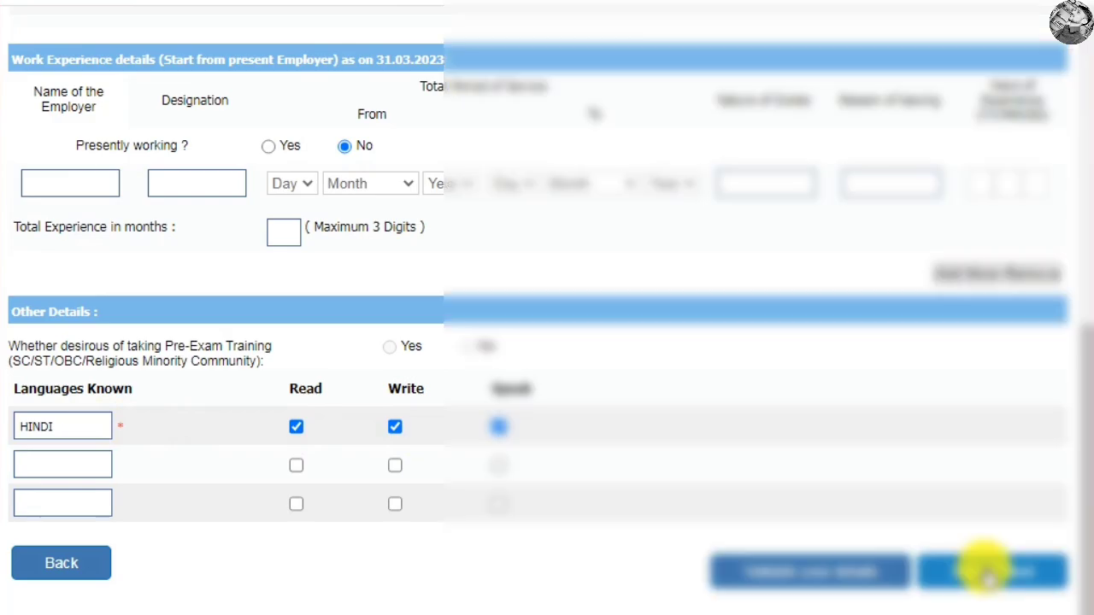
click(987, 570)
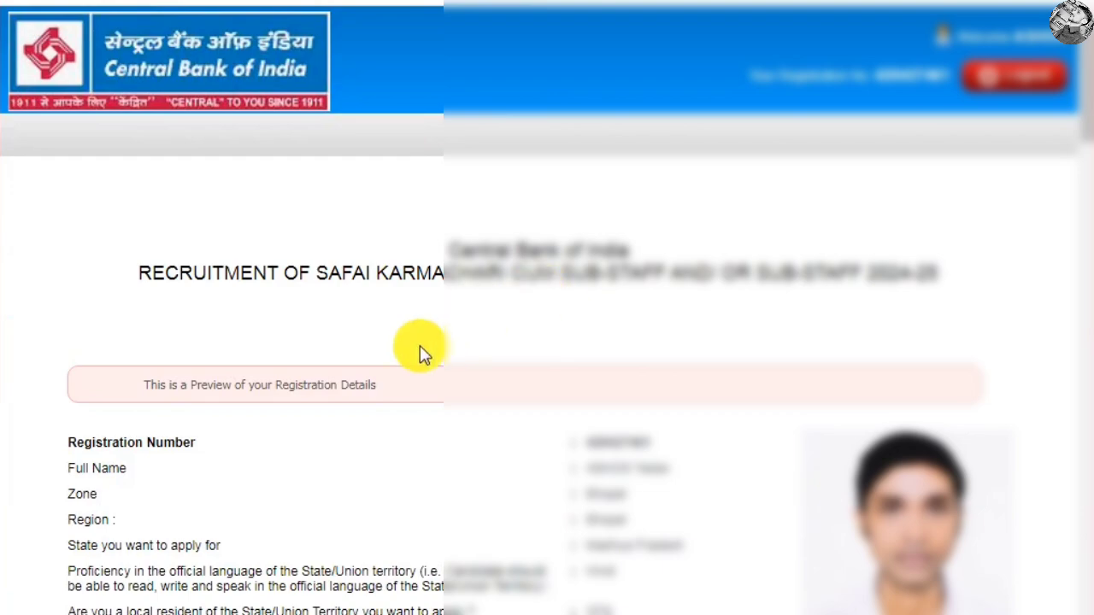
Review the registration preview down to the declaration and accept it with I Agree.
scroll(423, 352, down, 3)
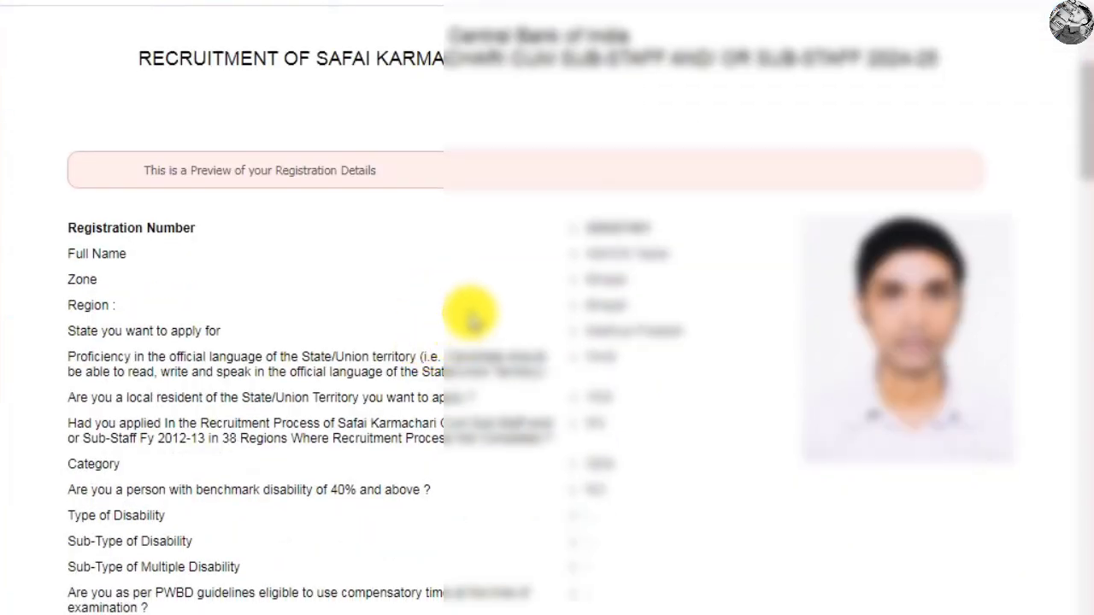
scroll(513, 299, down, 10)
scroll(567, 280, down, 15)
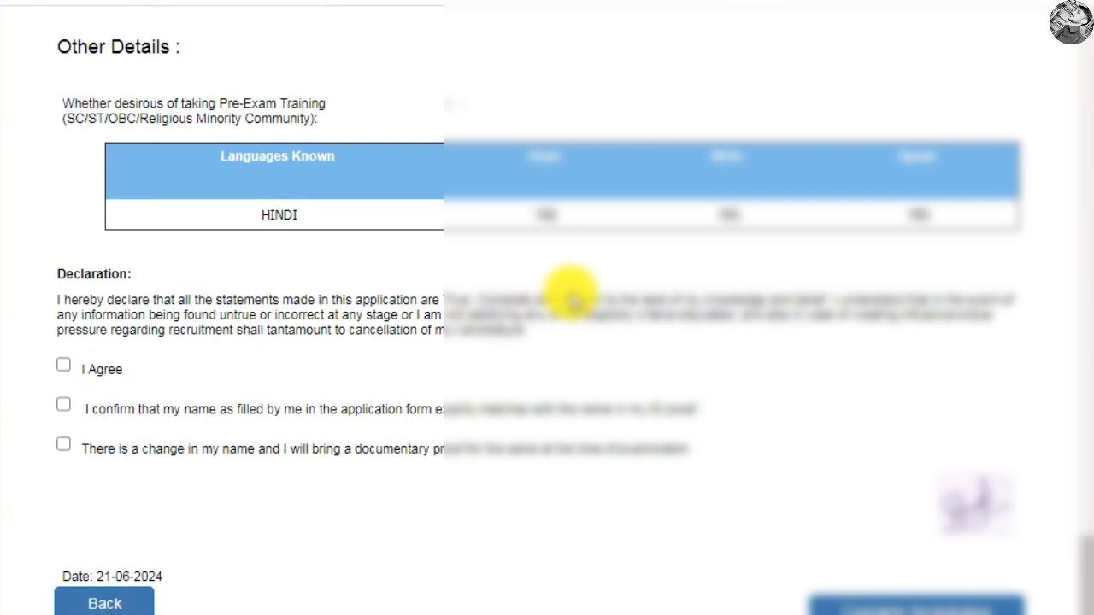
scroll(402, 273, down, 1)
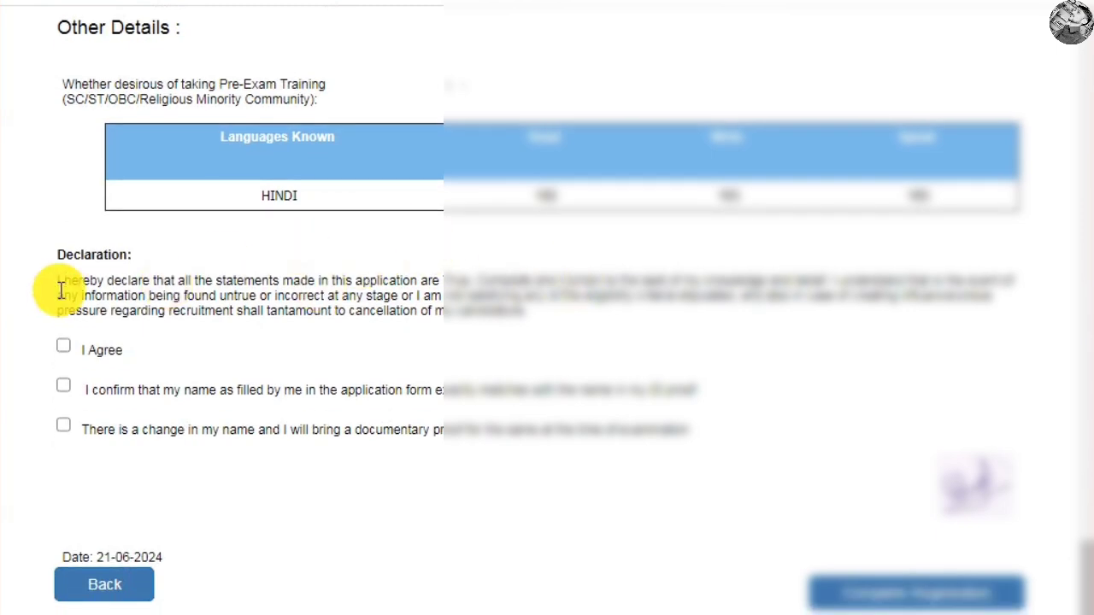
click(65, 349)
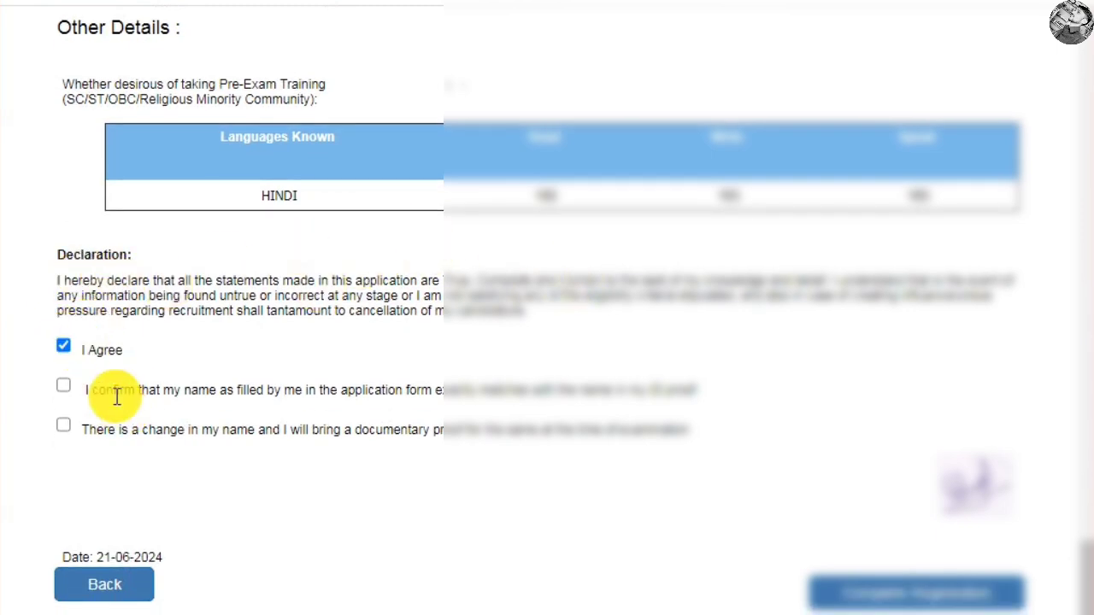
Confirm that the name exactly matches the ID proof, and complete the registration, accepting the confirmation prompts.
click(64, 386)
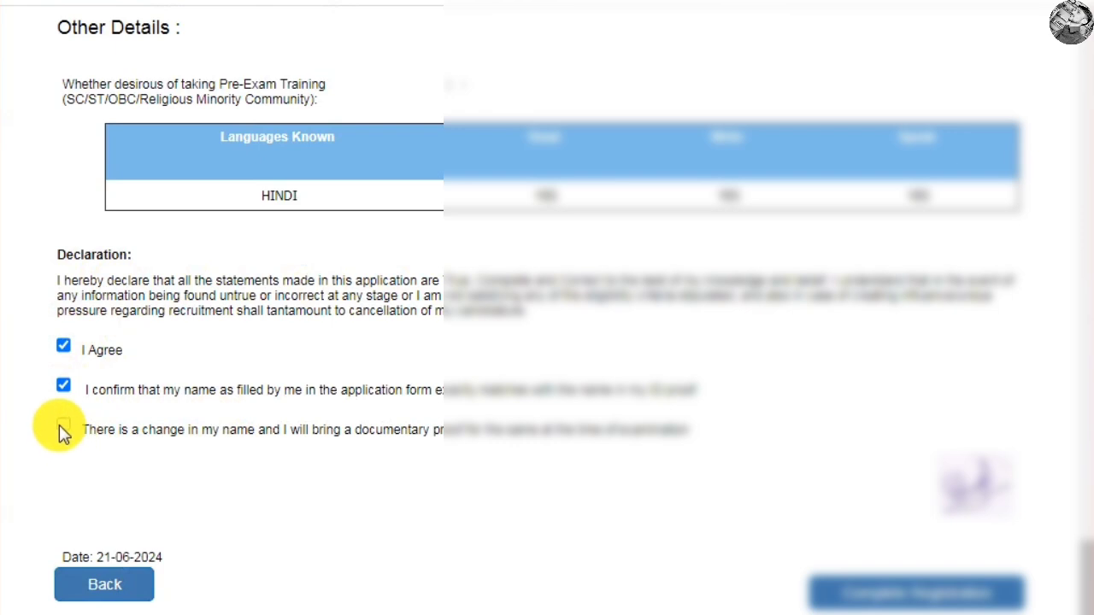
click(949, 598)
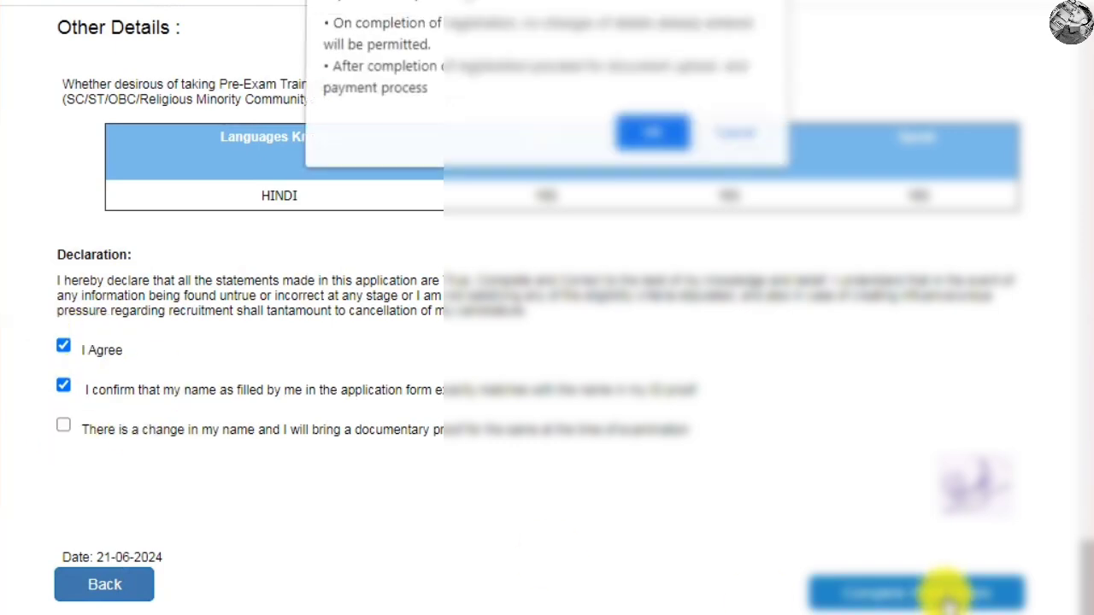
click(653, 139)
click(658, 74)
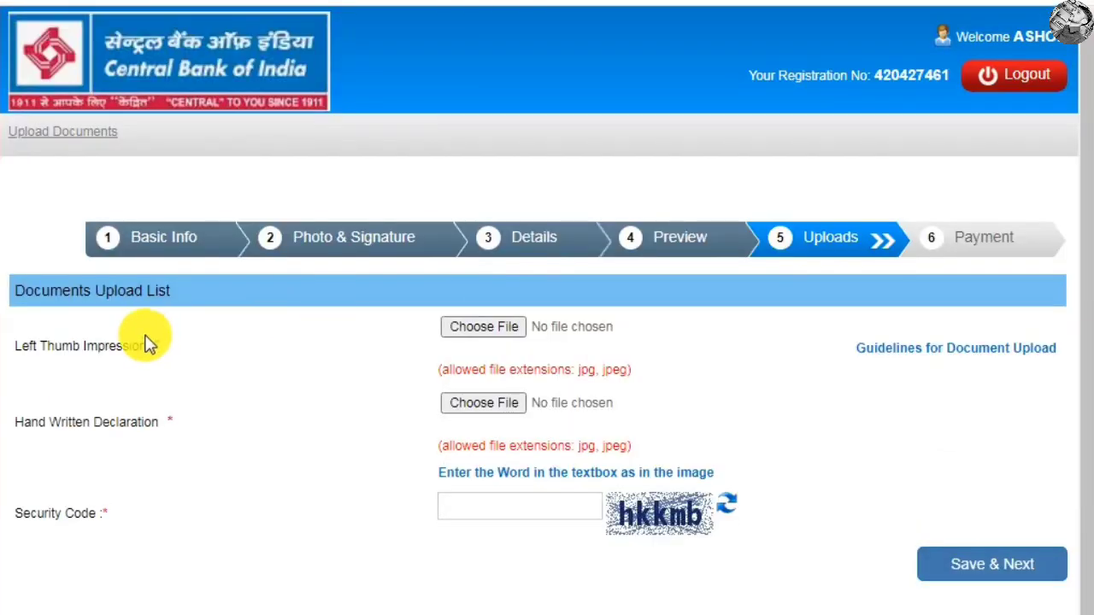
Review the required document uploads, Left Thumb Impression and Hand Written Declaration, in the Documents Upload List.
scroll(210, 350, down, 1)
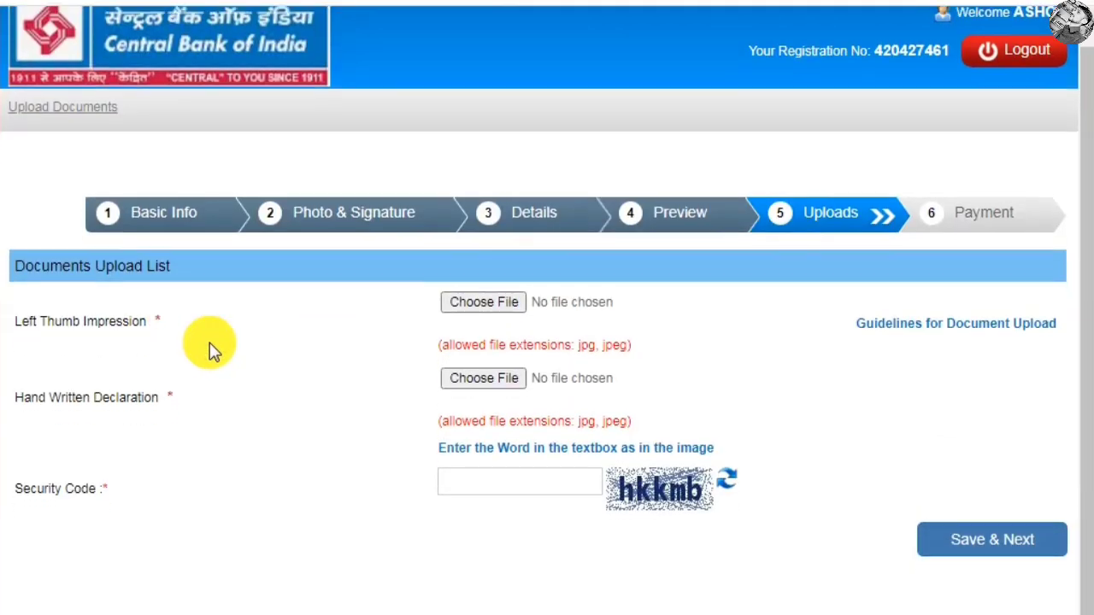
drag(15, 320, 180, 327)
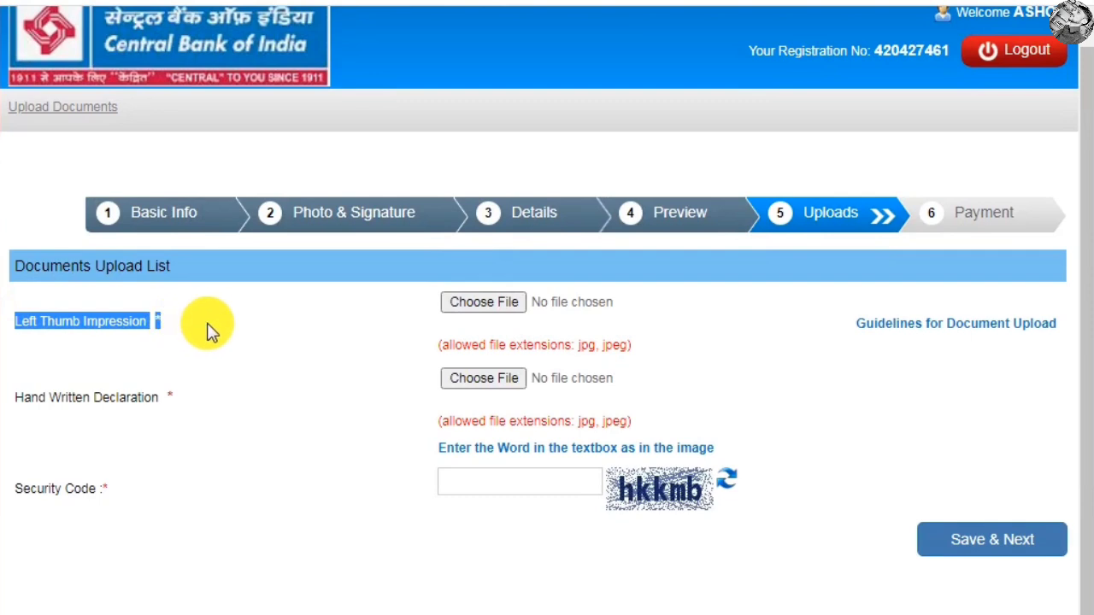
click(198, 318)
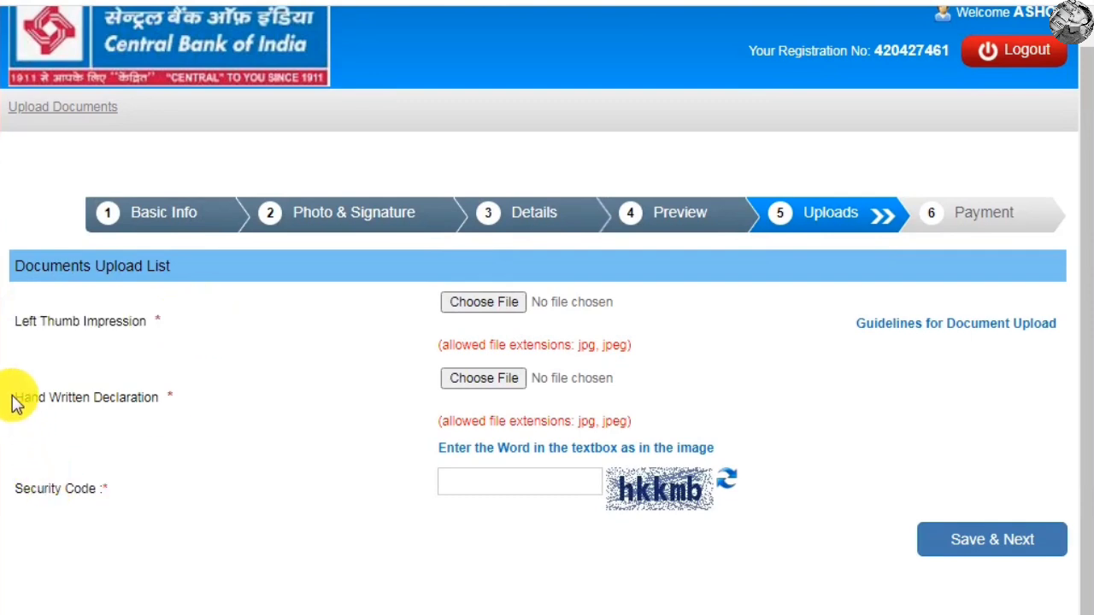
drag(16, 398, 259, 386)
click(249, 398)
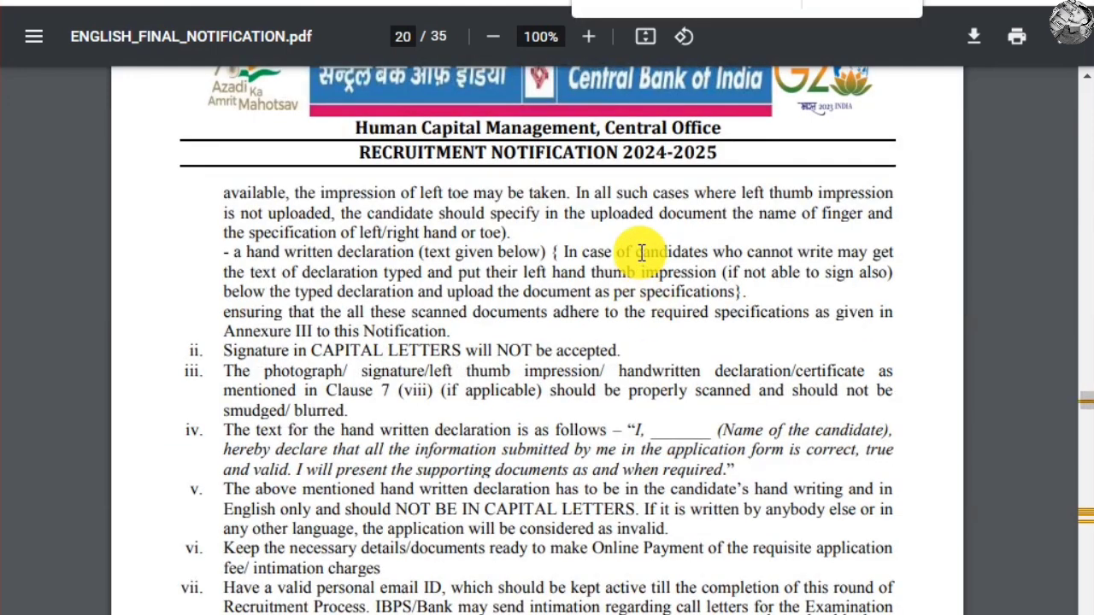
Switch to ENGLISH_FINAL_NOTIFICATION.pdf and read the prescribed hand written declaration text in item iv on page 20.
scroll(640, 252, down, 3)
scroll(637, 242, up, 3)
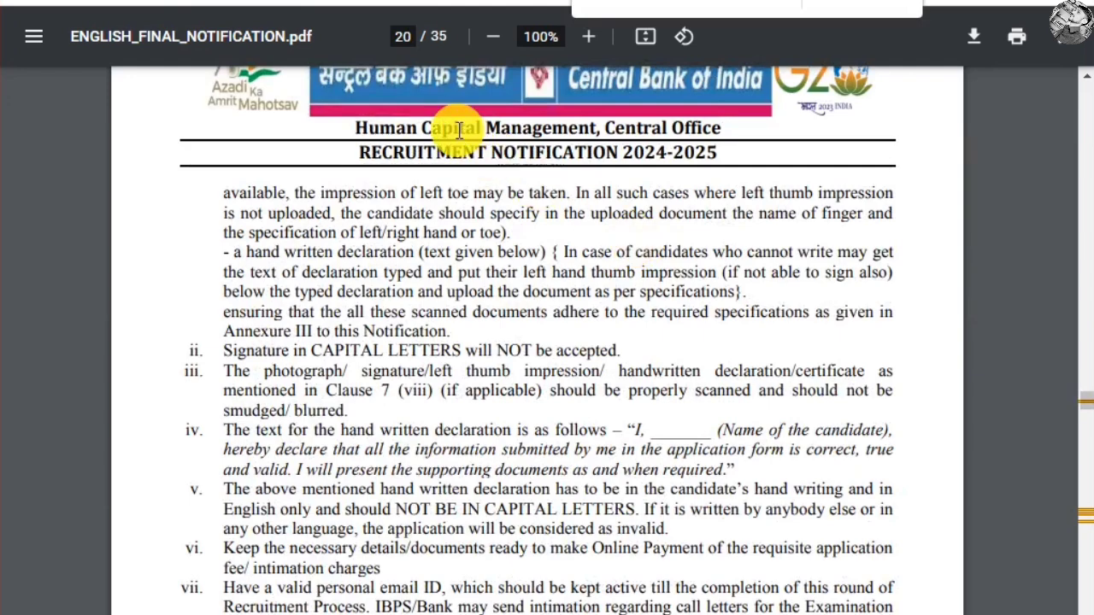
scroll(502, 208, down, 3)
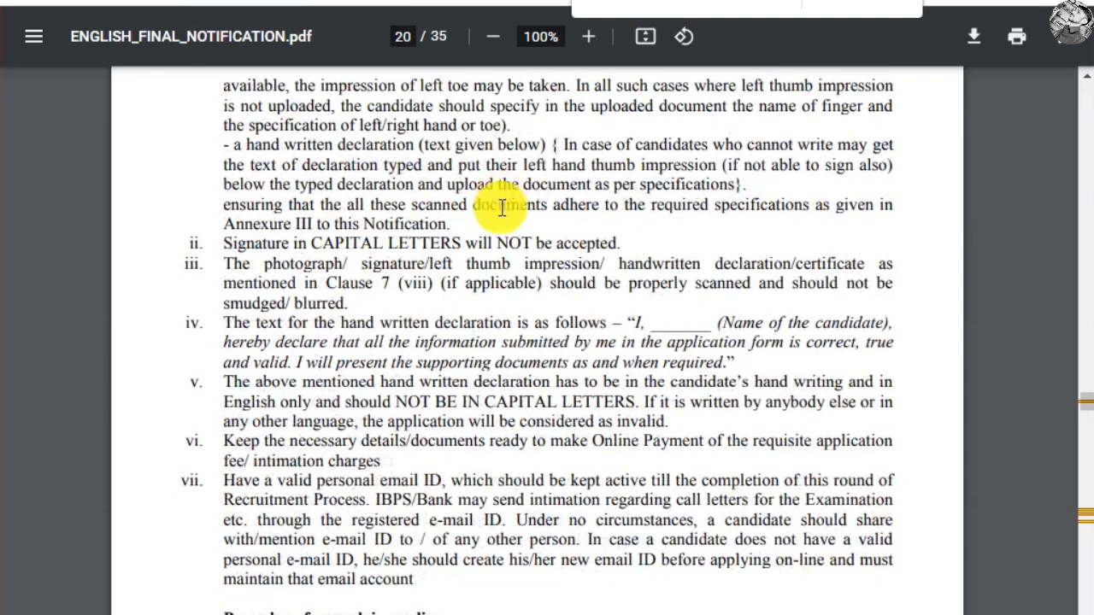
drag(225, 321, 313, 320)
click(313, 320)
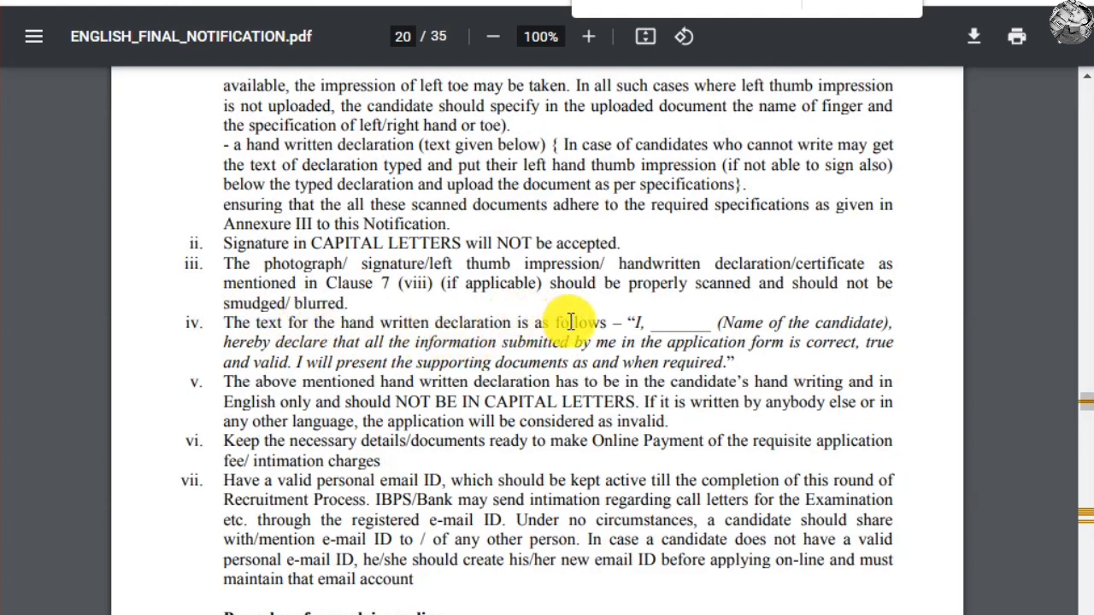
drag(630, 323, 722, 360)
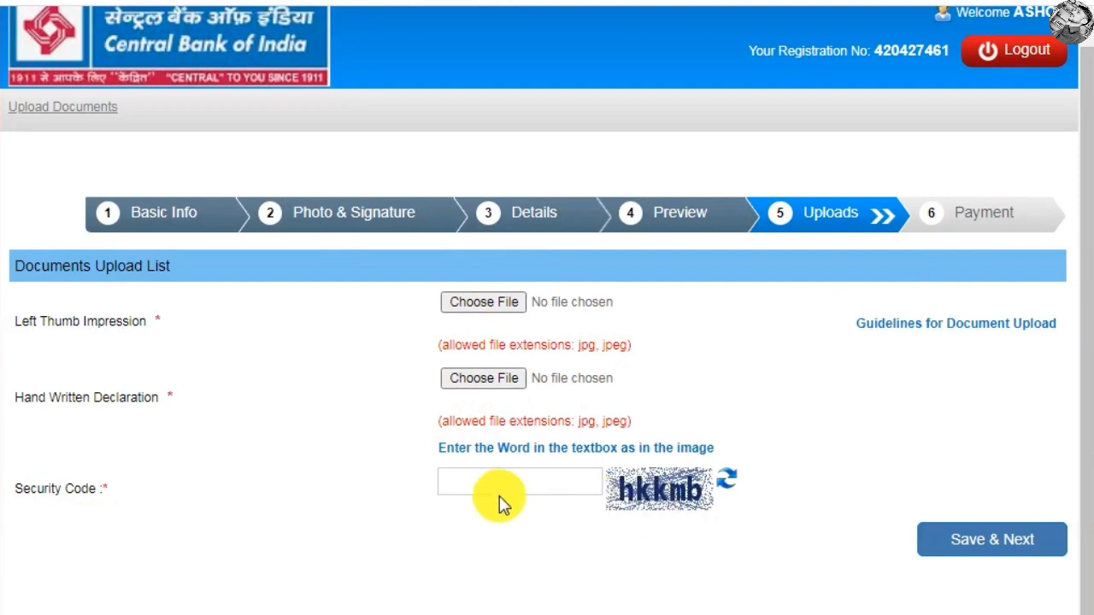
Save the document uploads page in the application, and submit the payment page with the security code shown in its image.
click(978, 551)
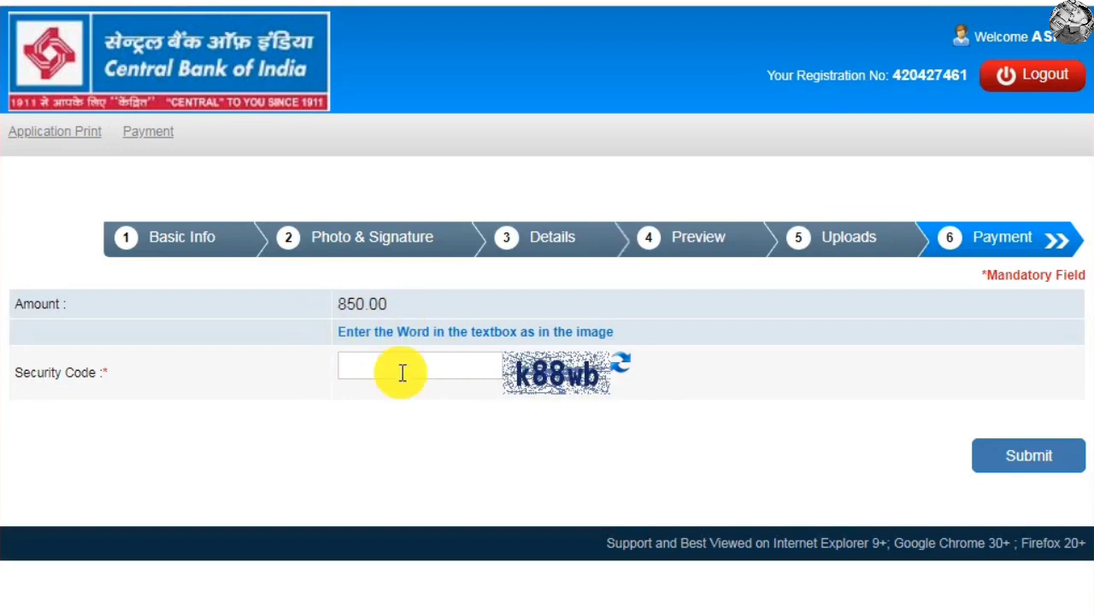
click(447, 366)
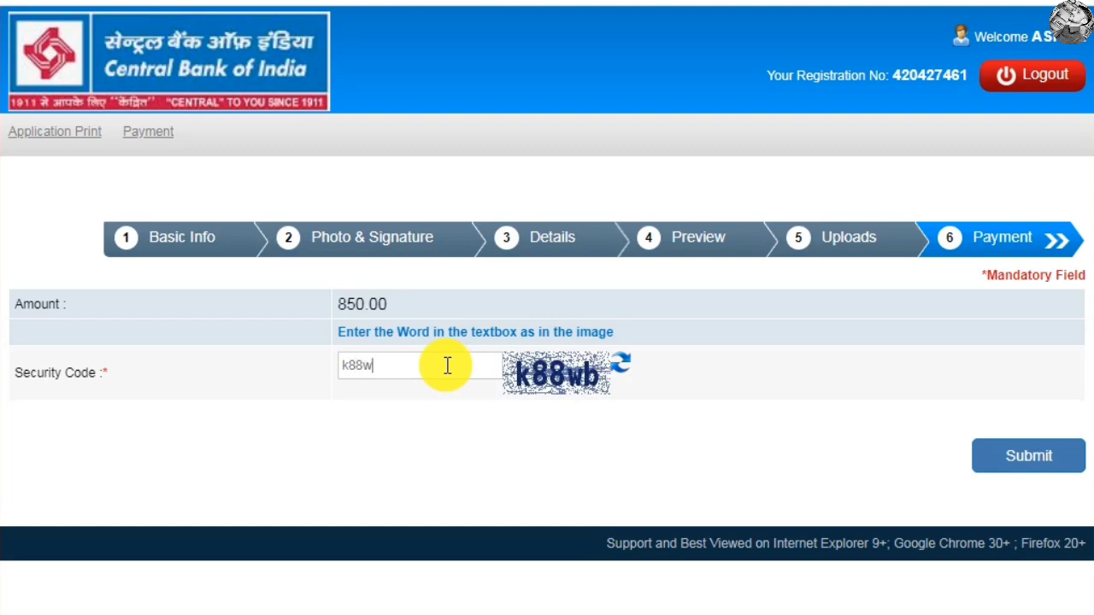
text(k88wb)
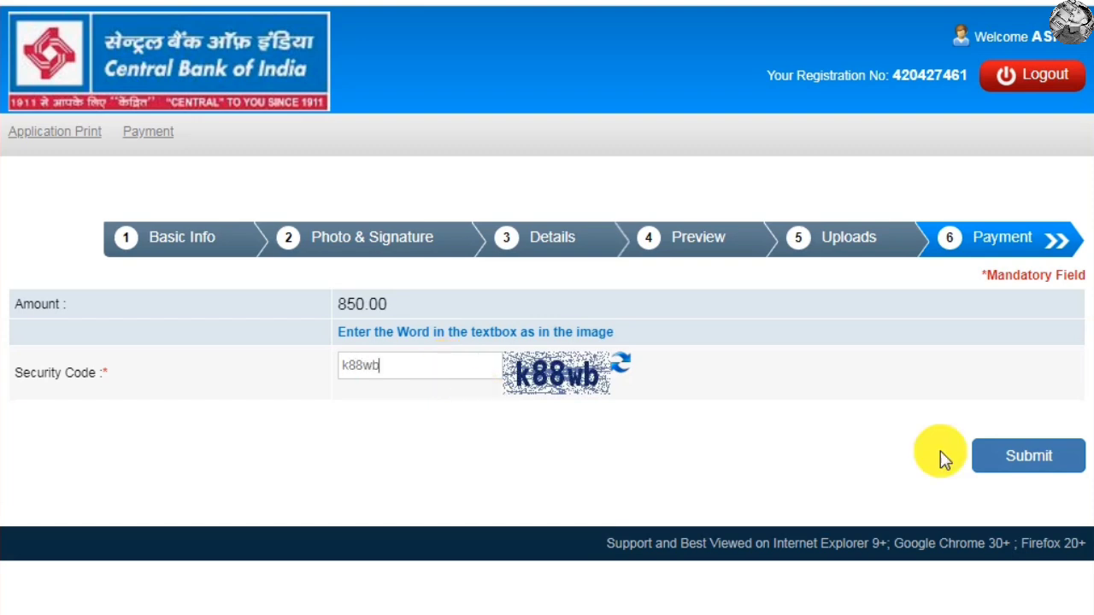
click(1031, 455)
click(647, 70)
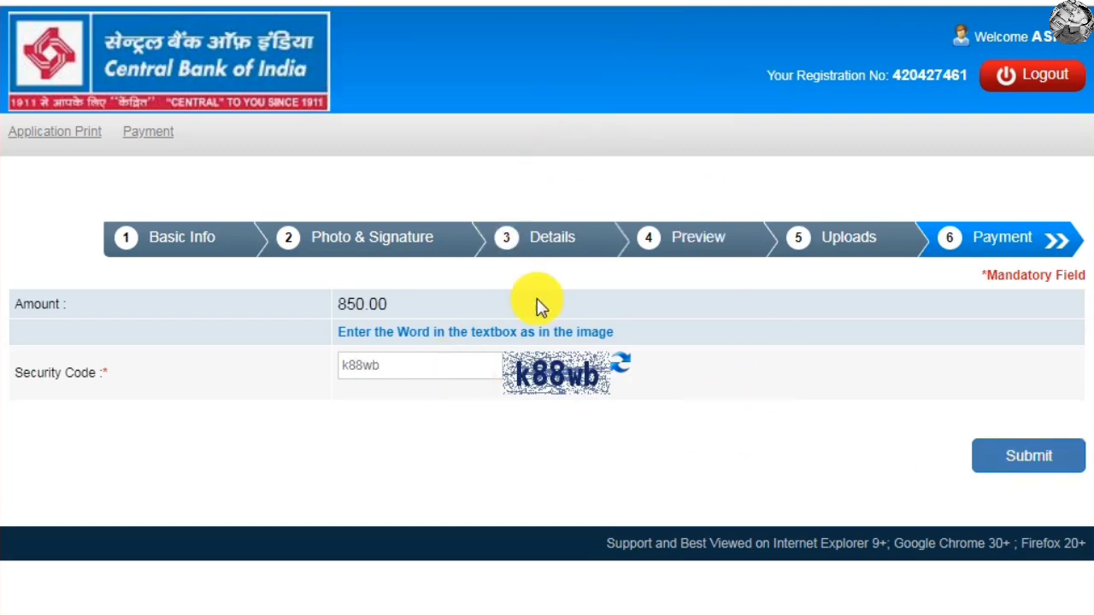